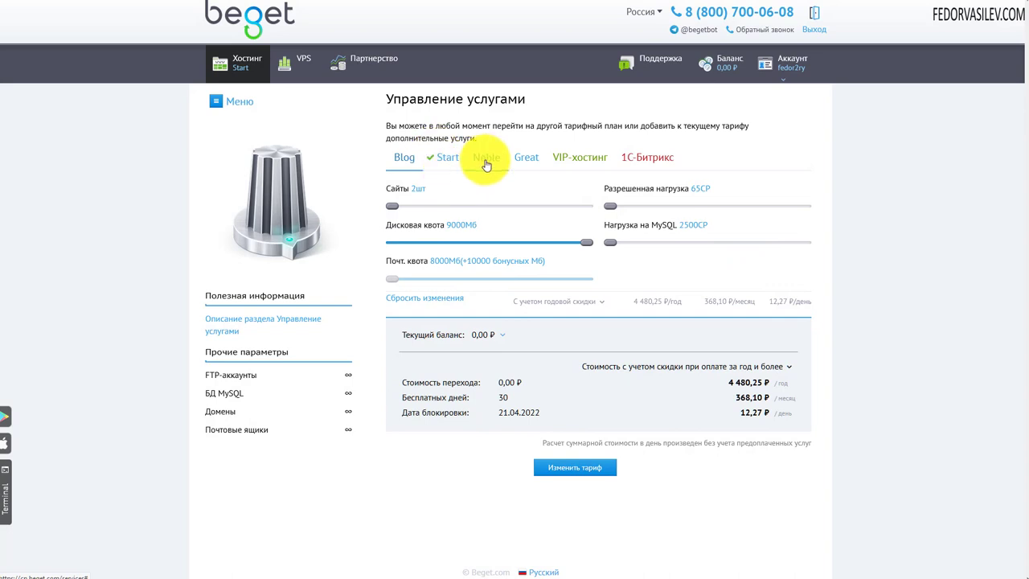
Step: Switch the hosting tariff to Noble and check the plan and blocking date in the account's general information
{"action": "left_click", "coordinate": [484, 157]}
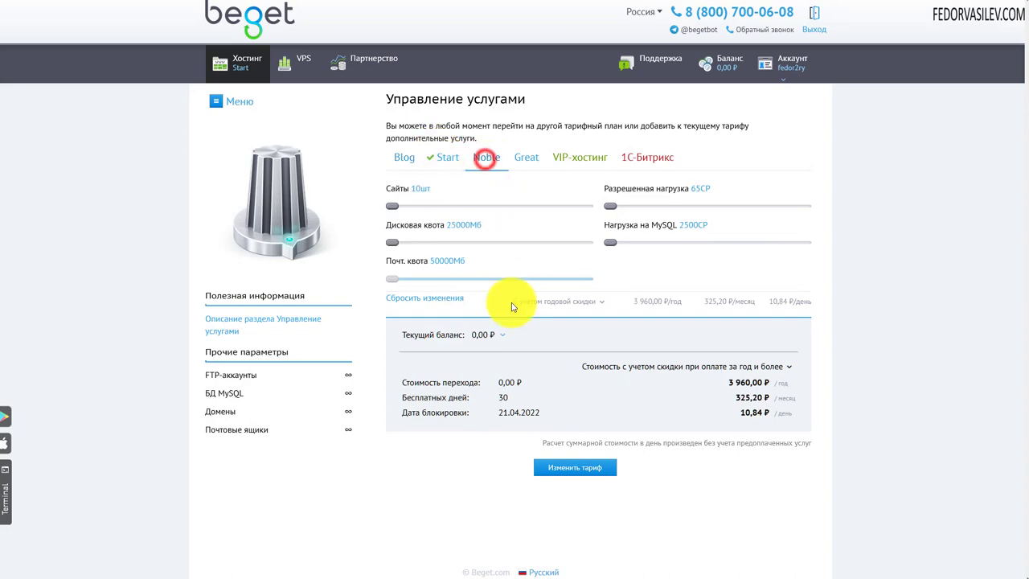
{"action": "left_click", "coordinate": [559, 468]}
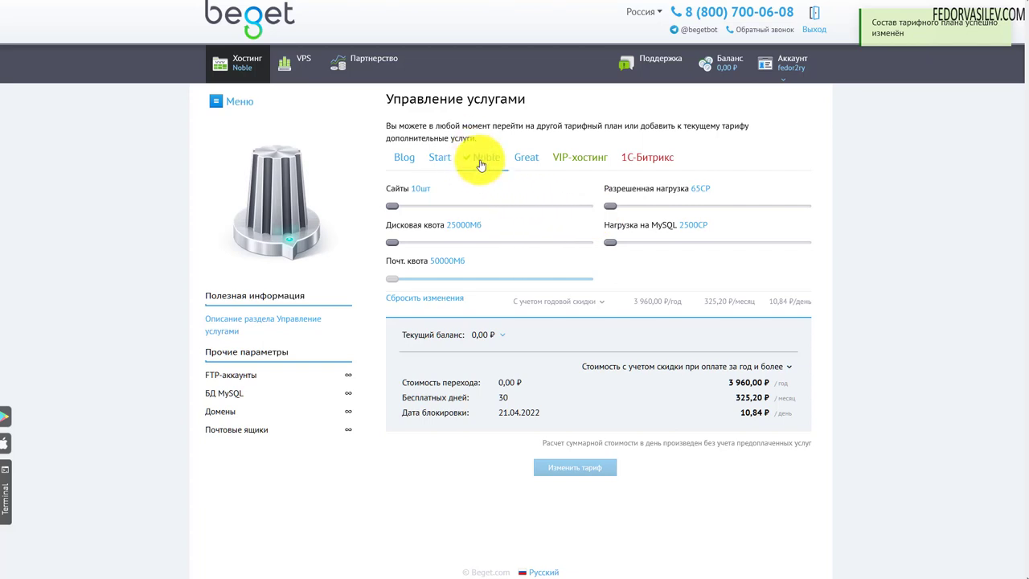
{"action": "left_click", "coordinate": [225, 70]}
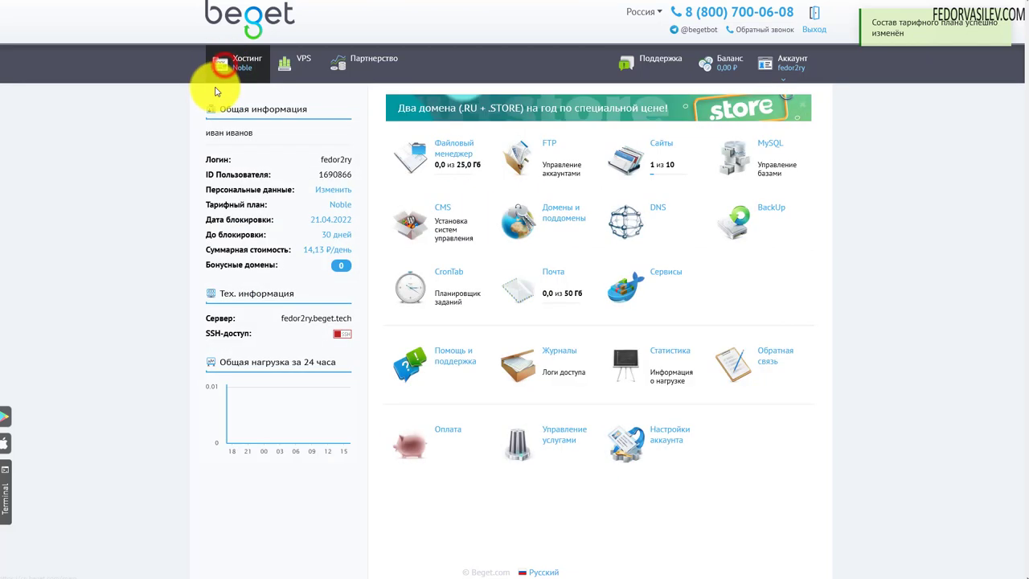
{"action": "double_click", "coordinate": [339, 206]}
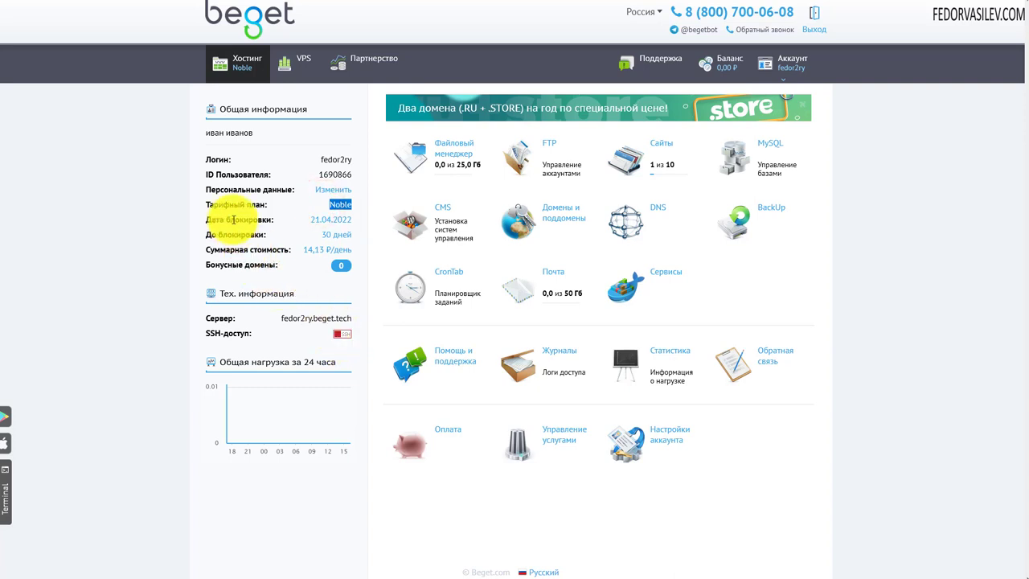
{"action": "left_click_drag", "start_coordinate": [230, 220], "coordinate": [354, 235]}
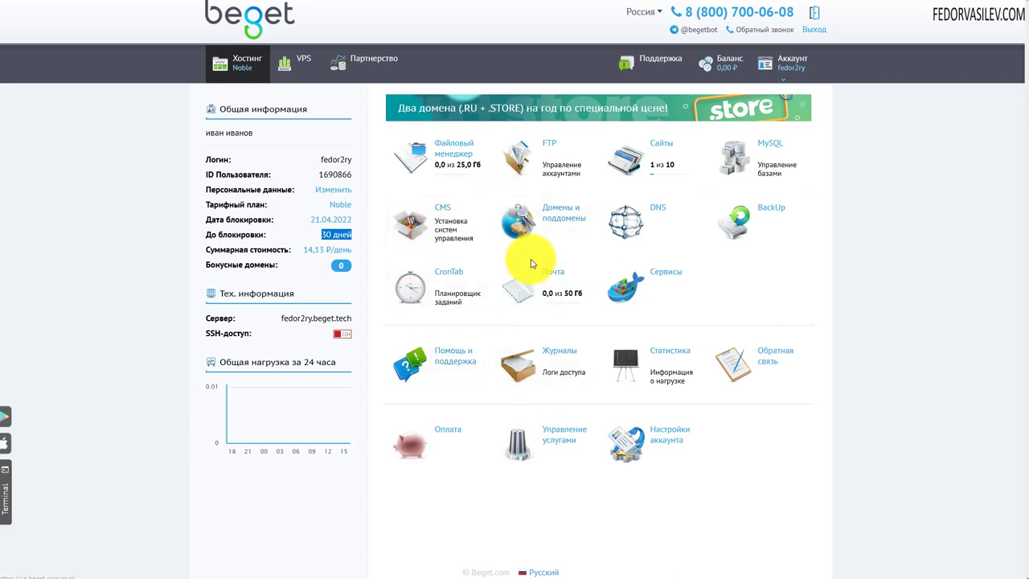
Step: Open site management and examine the technical domain linked to the public_html site
{"action": "left_click", "coordinate": [627, 156]}
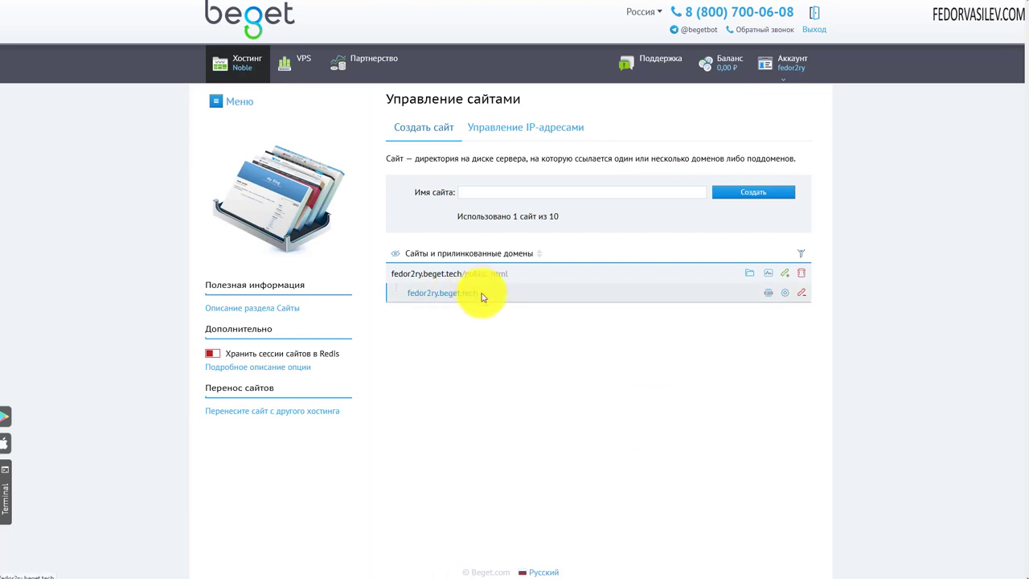
{"action": "left_click_drag", "start_coordinate": [482, 293], "coordinate": [412, 303]}
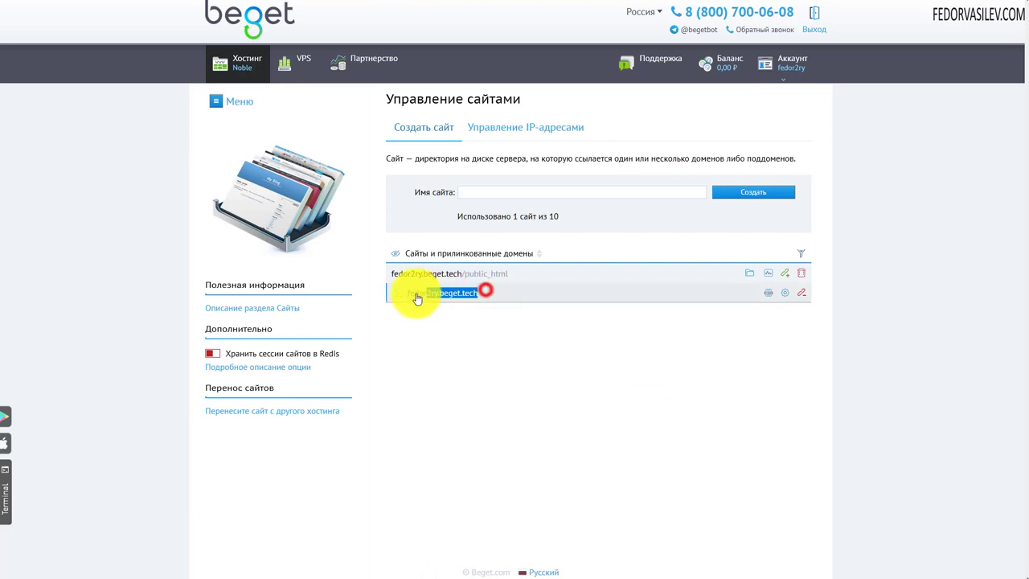
{"action": "left_click", "coordinate": [421, 355]}
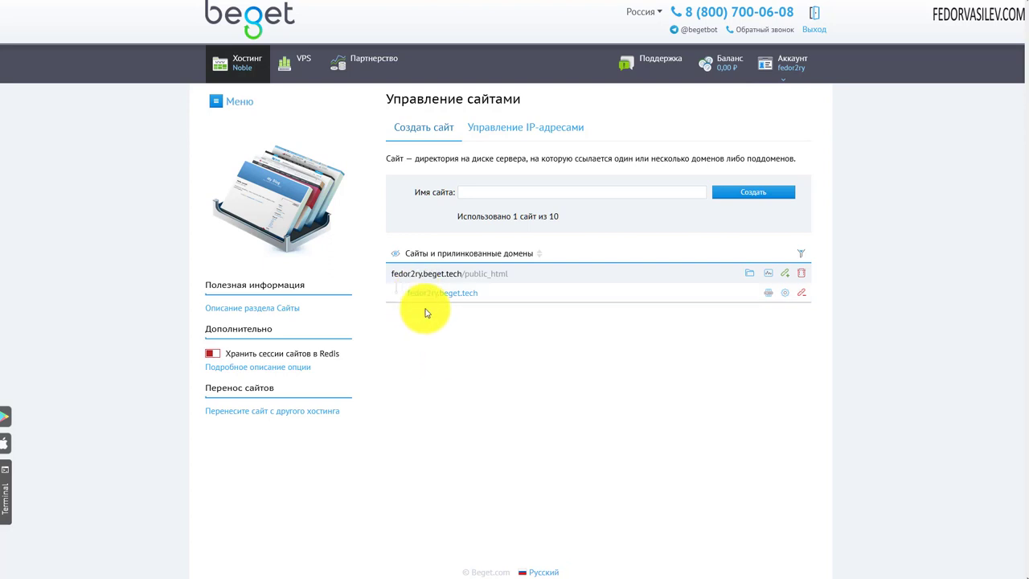
{"action": "left_click_drag", "start_coordinate": [482, 294], "coordinate": [413, 295]}
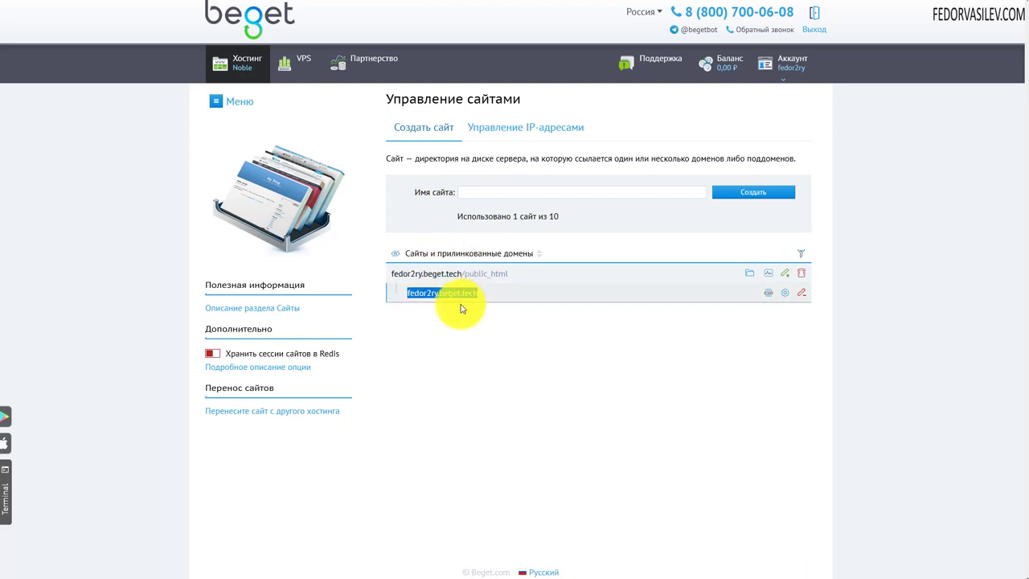
{"action": "left_click", "coordinate": [468, 329]}
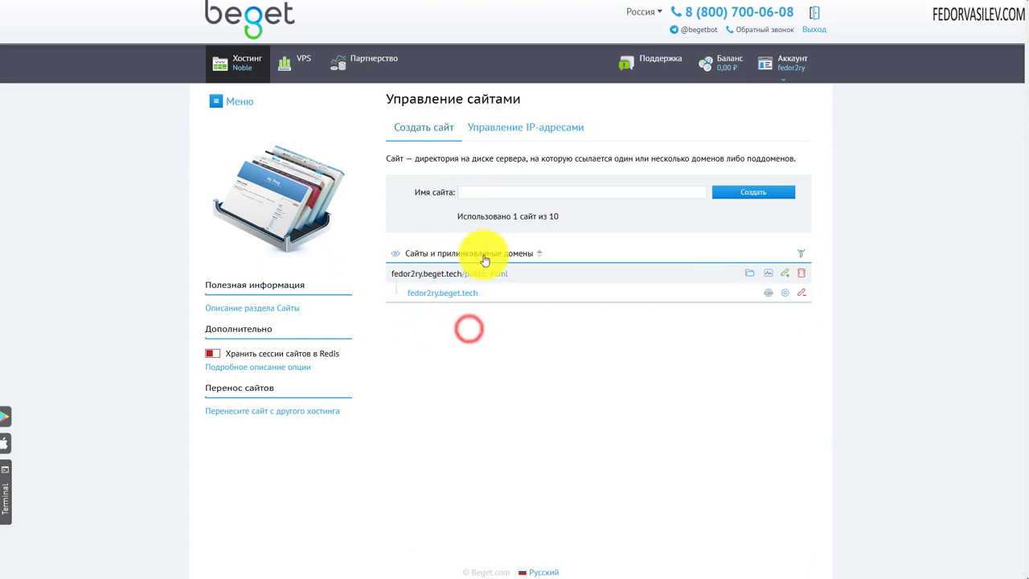
Step: Open the public_html folder inside the site's directory in the hosting file manager
{"action": "left_click", "coordinate": [233, 58]}
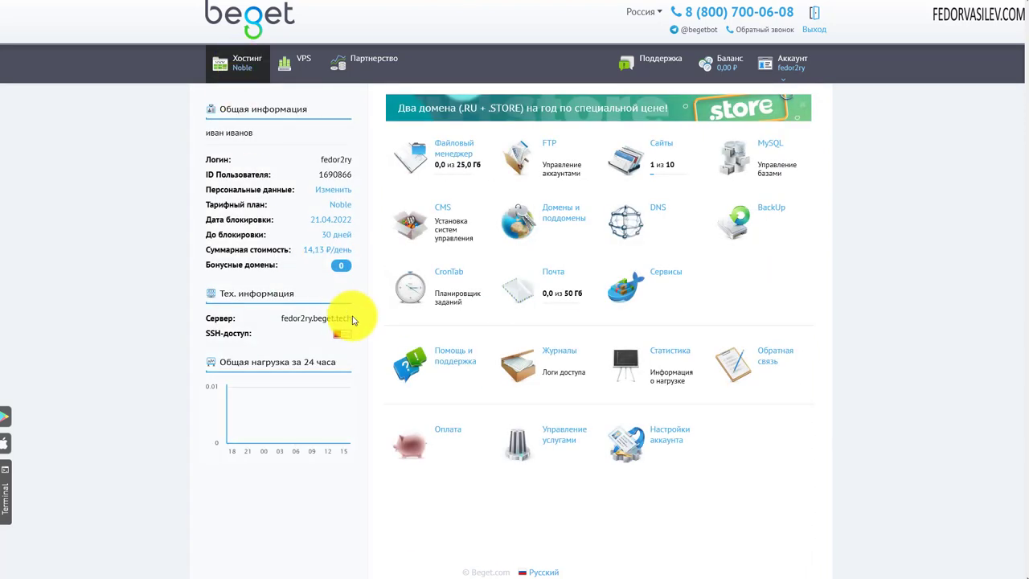
{"action": "left_click", "coordinate": [430, 149]}
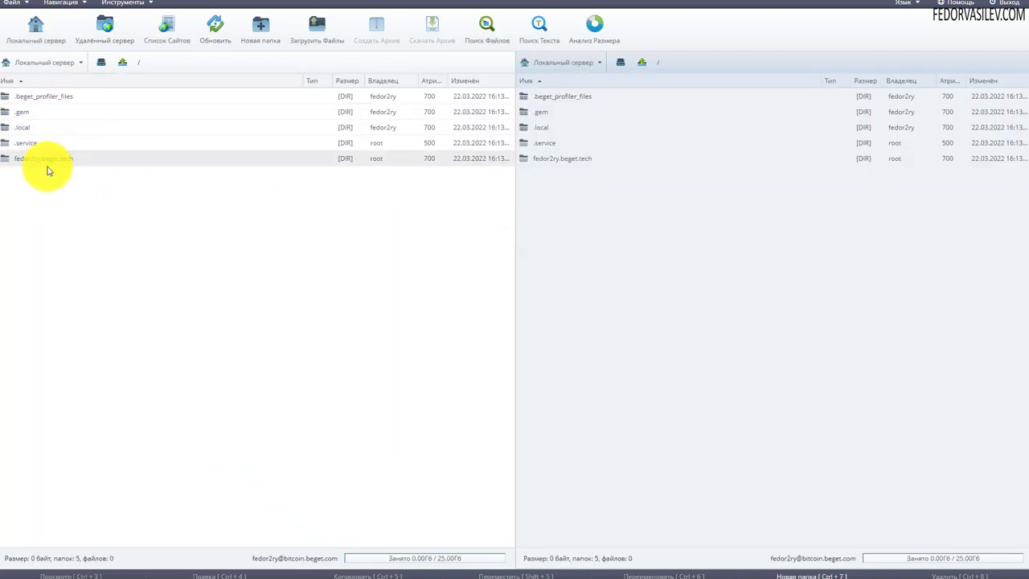
{"action": "double_click", "coordinate": [10, 163]}
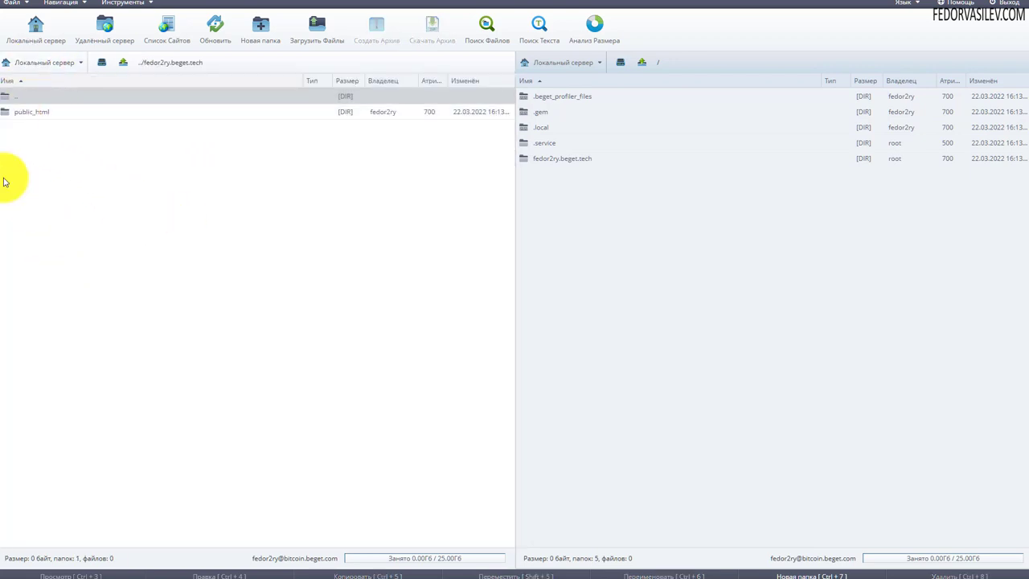
{"action": "double_click", "coordinate": [8, 111]}
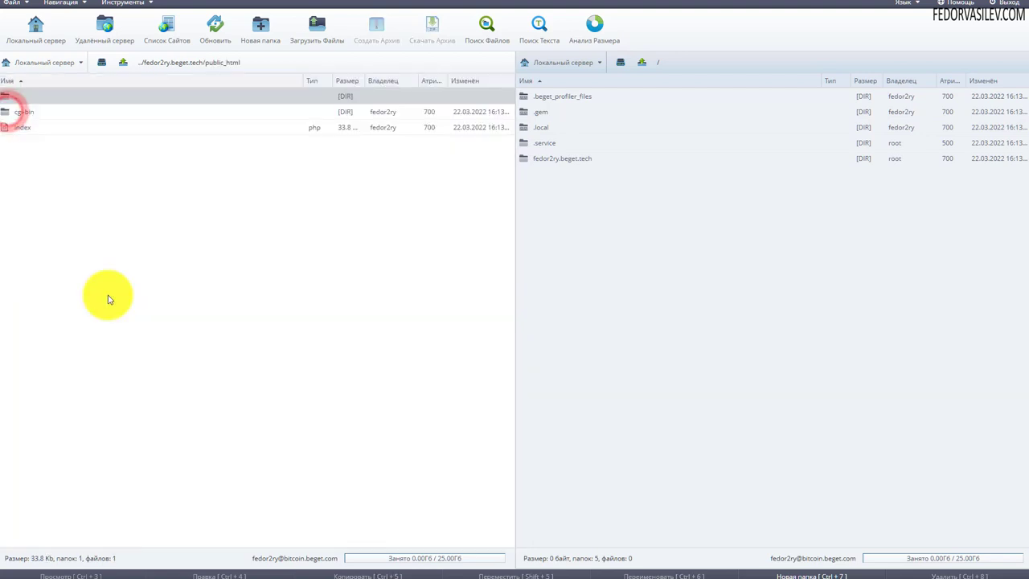
Step: Delete the cgi-bin folder and the index PHP file from public_html
{"action": "left_click", "coordinate": [59, 113]}
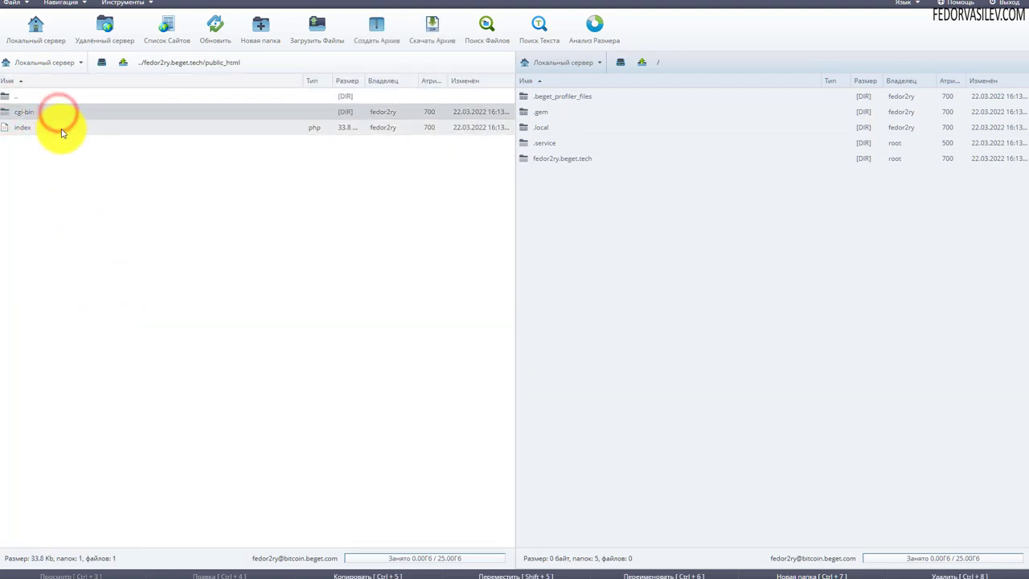
{"action": "left_click", "coordinate": [62, 127], "text": "ctrl"}
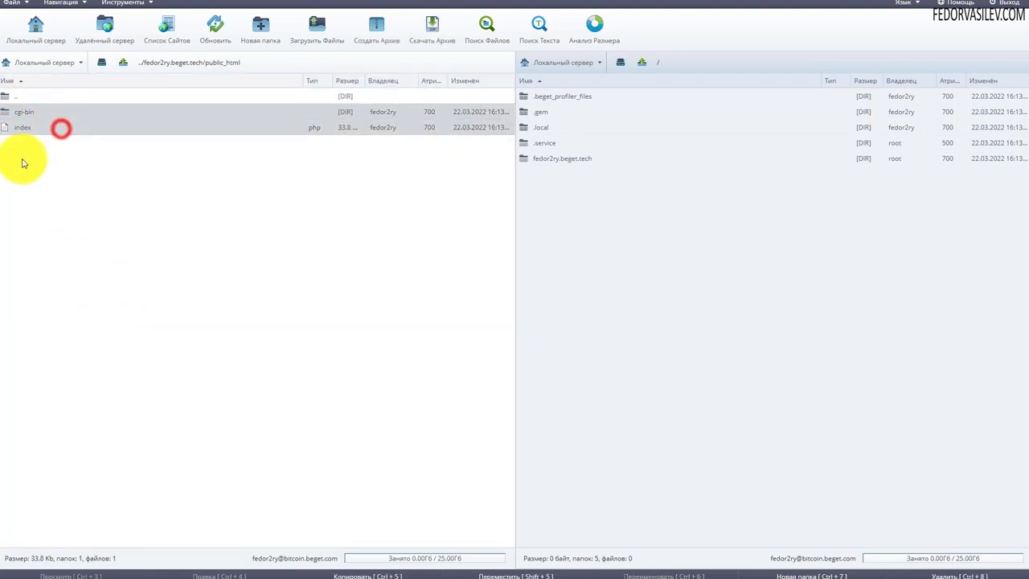
{"action": "right_click", "coordinate": [197, 130]}
{"action": "left_click", "coordinate": [211, 236]}
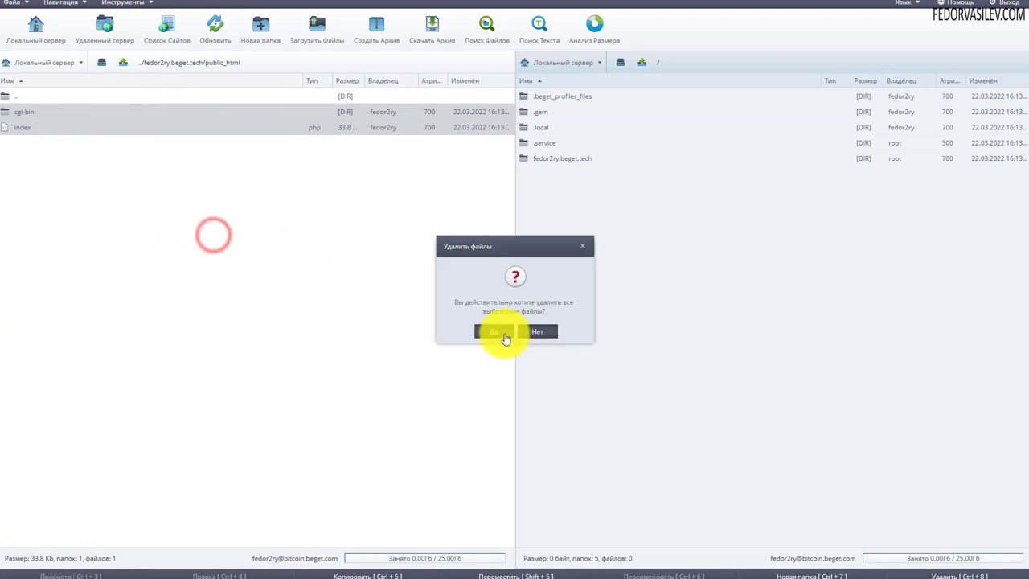
{"action": "left_click", "coordinate": [494, 330]}
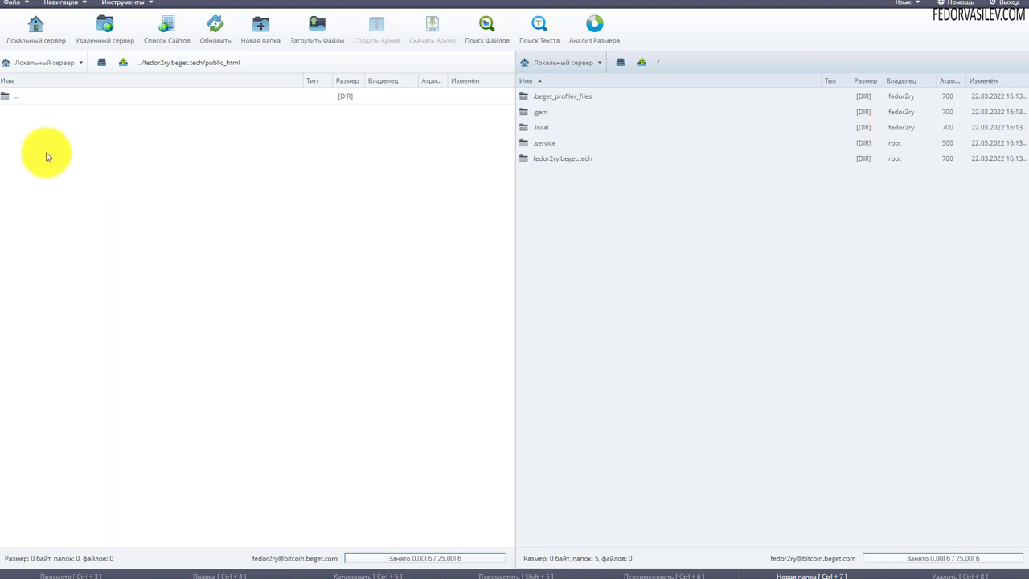
Step: View the file upload dialog for the public_html folder and close it without uploading anything
{"action": "left_click", "coordinate": [318, 32]}
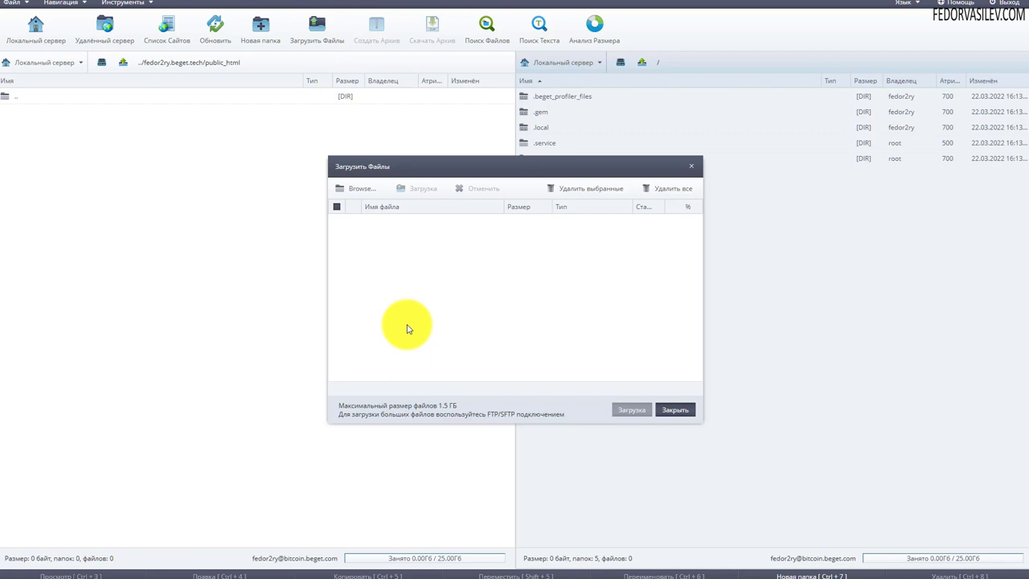
{"action": "left_click", "coordinate": [691, 171]}
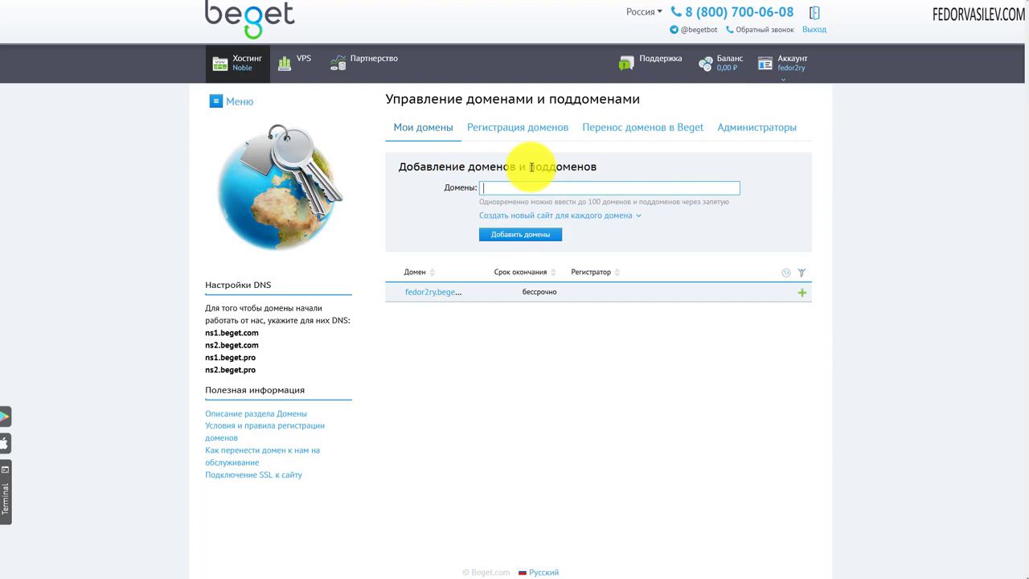
Step: Examine the field for adding domains and the list of DNS servers to specify for them on the domain management page
{"action": "left_click", "coordinate": [482, 195]}
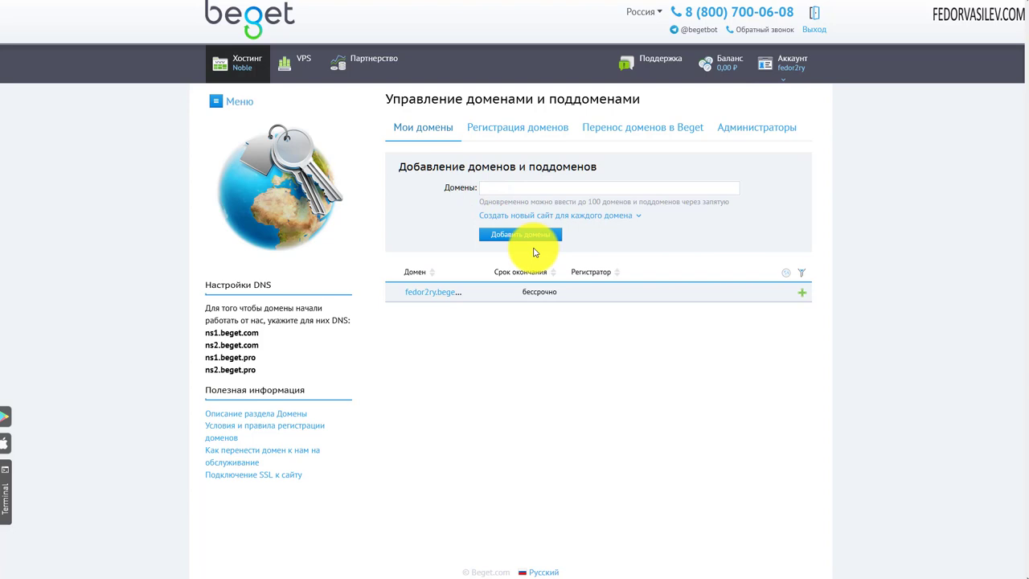
{"action": "left_click_drag", "start_coordinate": [258, 370], "coordinate": [205, 336]}
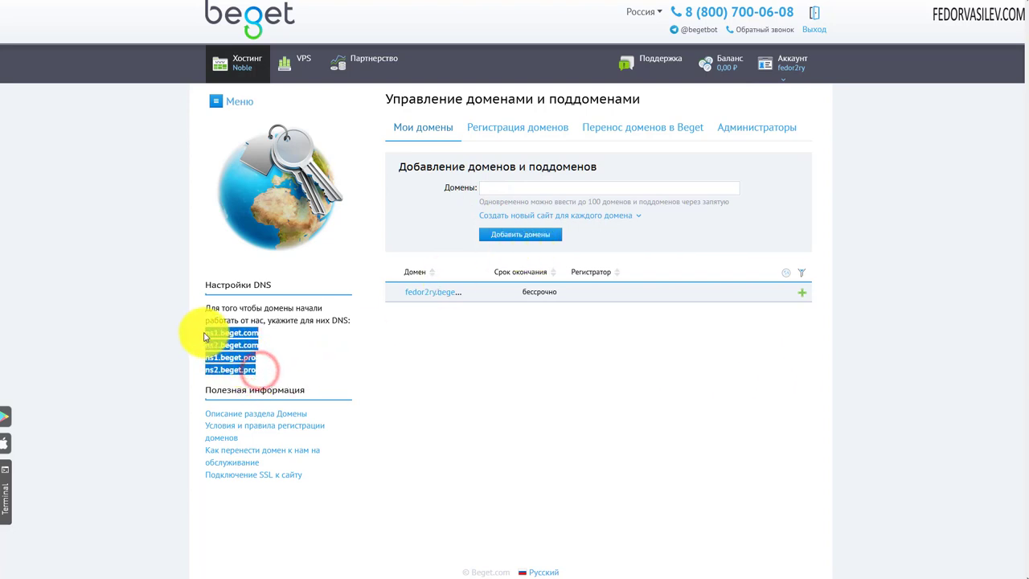
{"action": "left_click", "coordinate": [426, 378]}
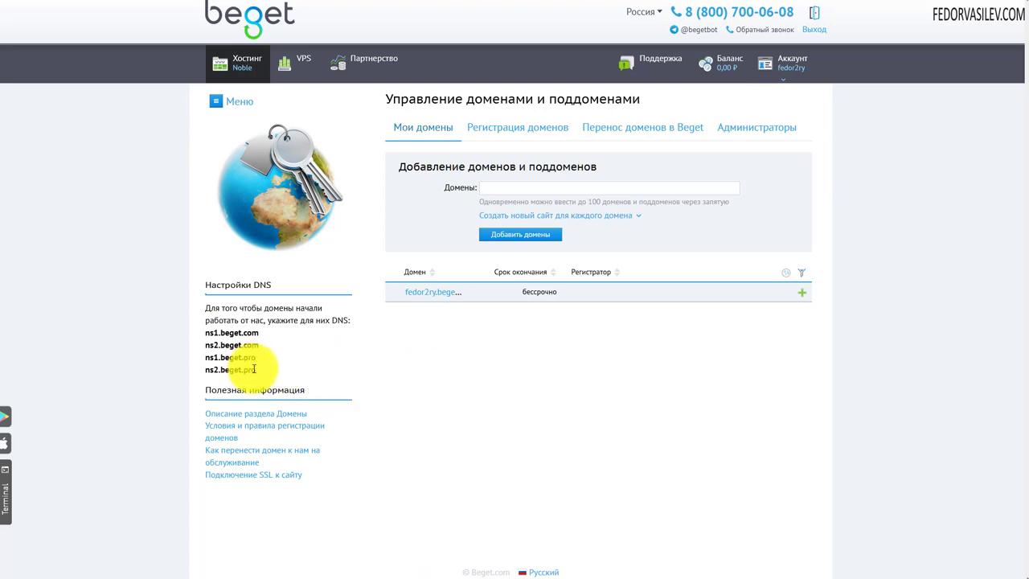
{"action": "left_click_drag", "start_coordinate": [257, 369], "coordinate": [207, 331]}
{"action": "left_click", "coordinate": [418, 387]}
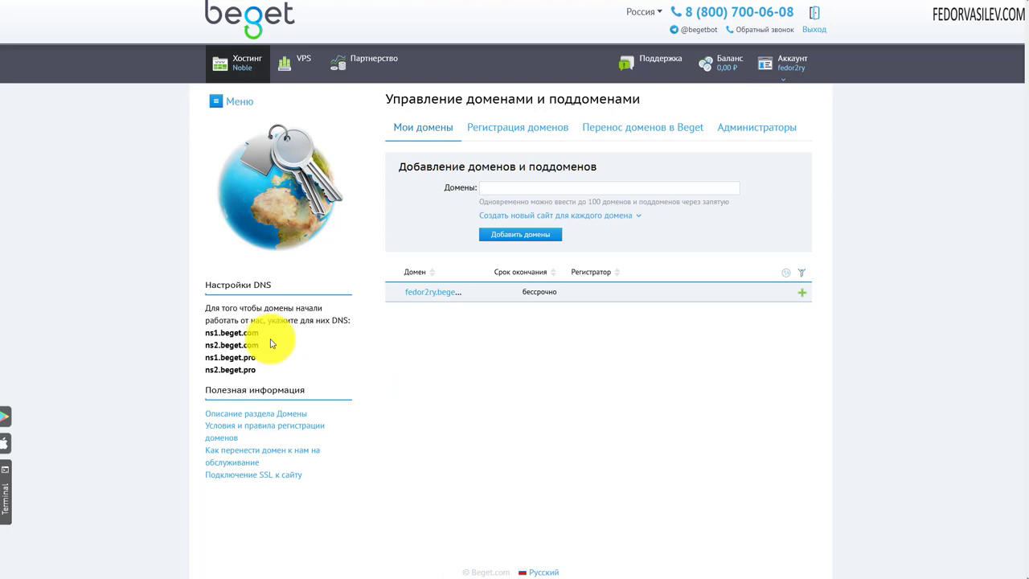
{"action": "left_click_drag", "start_coordinate": [263, 370], "coordinate": [184, 340]}
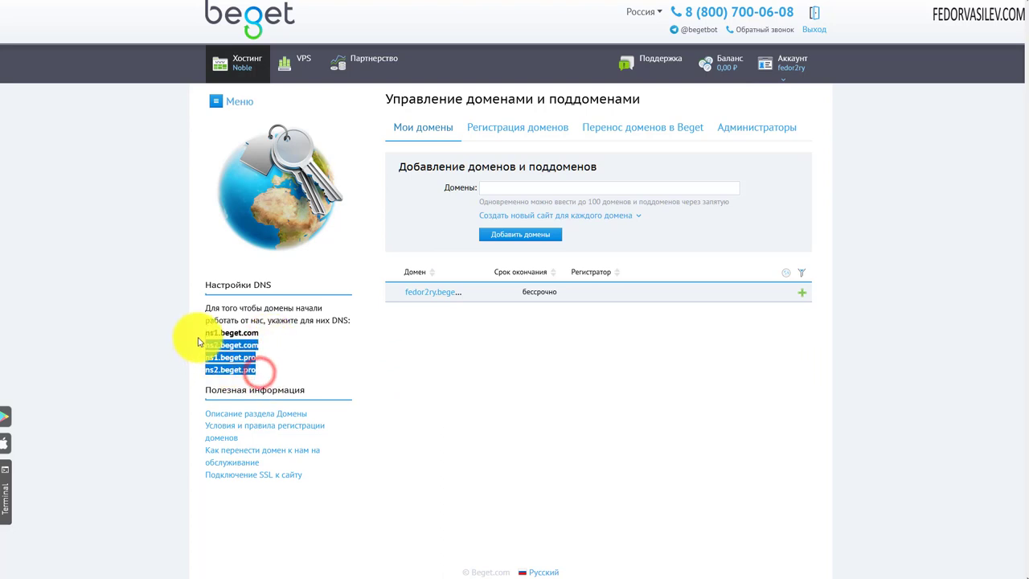
{"action": "left_click", "coordinate": [673, 488]}
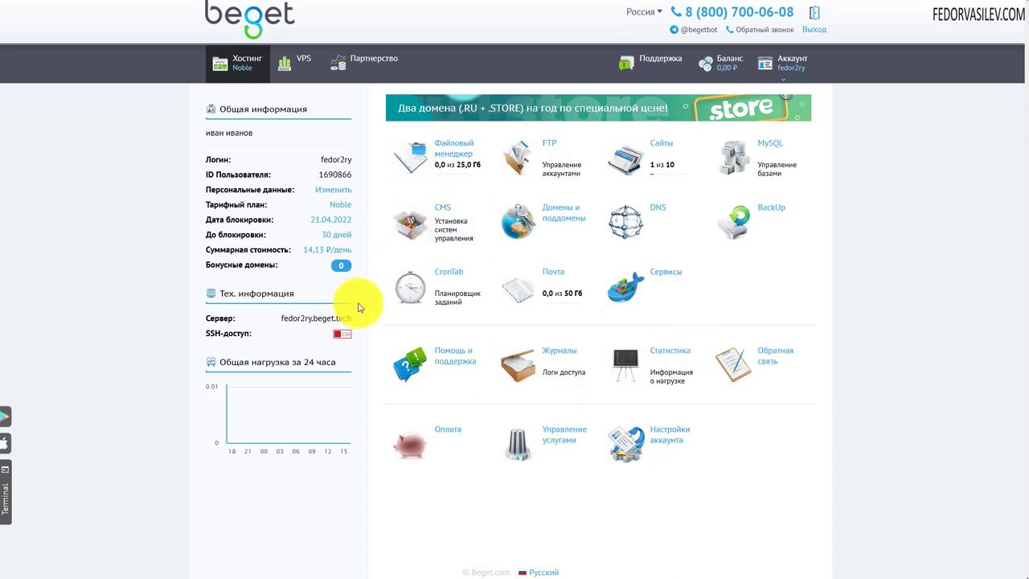
Step: Check the account's blocking date and view the available top-up methods on the payment page
{"action": "left_click_drag", "start_coordinate": [308, 219], "coordinate": [351, 221]}
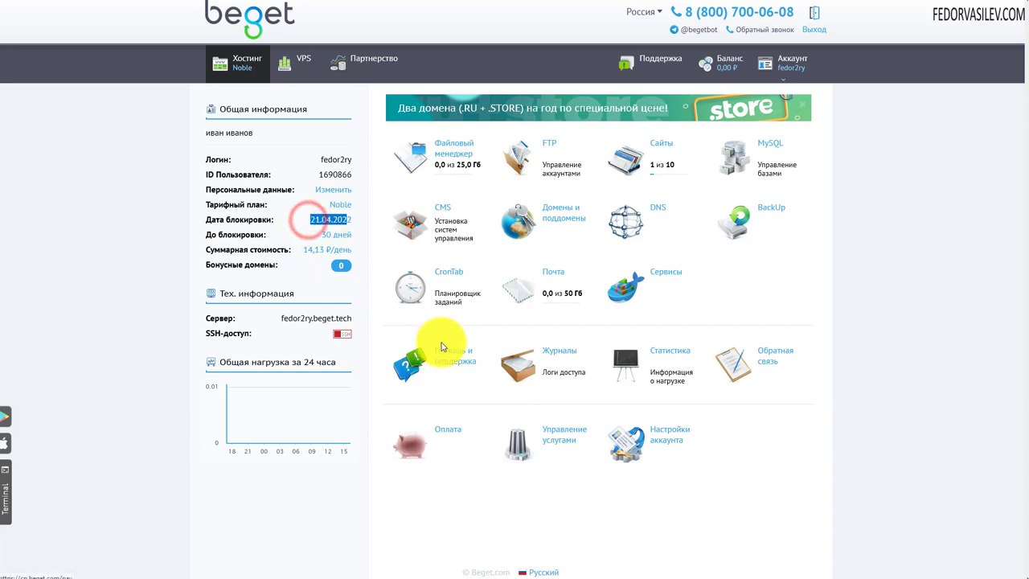
{"action": "left_click", "coordinate": [613, 511]}
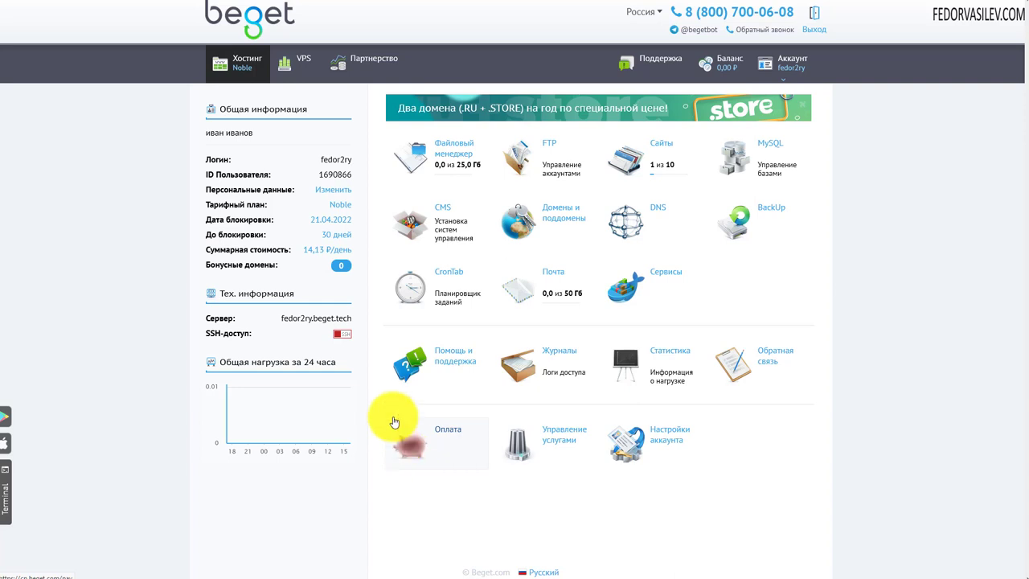
{"action": "left_click", "coordinate": [418, 447]}
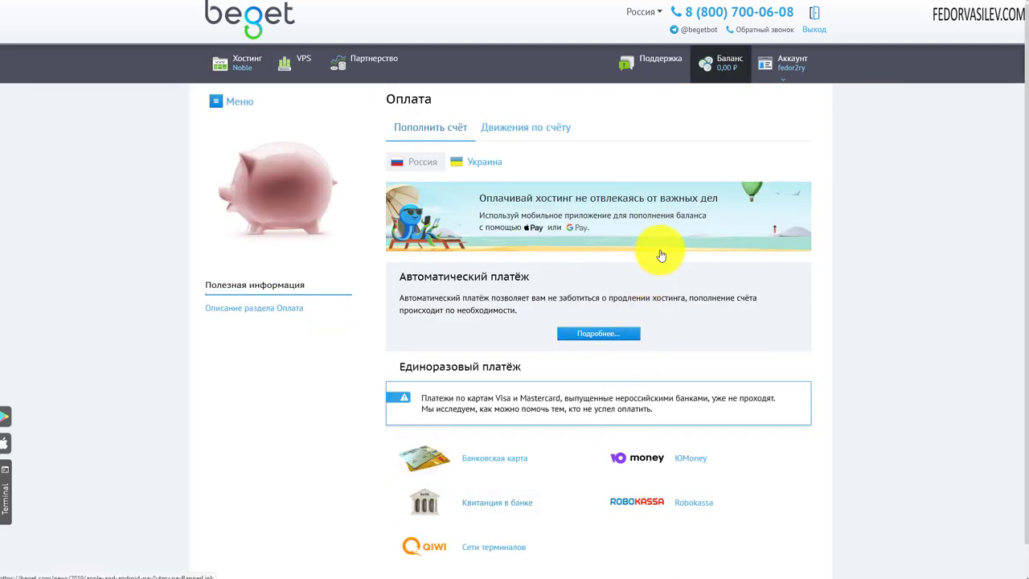
{"action": "scroll", "coordinate": [471, 432], "scroll_direction": "down", "scroll_amount": 1}
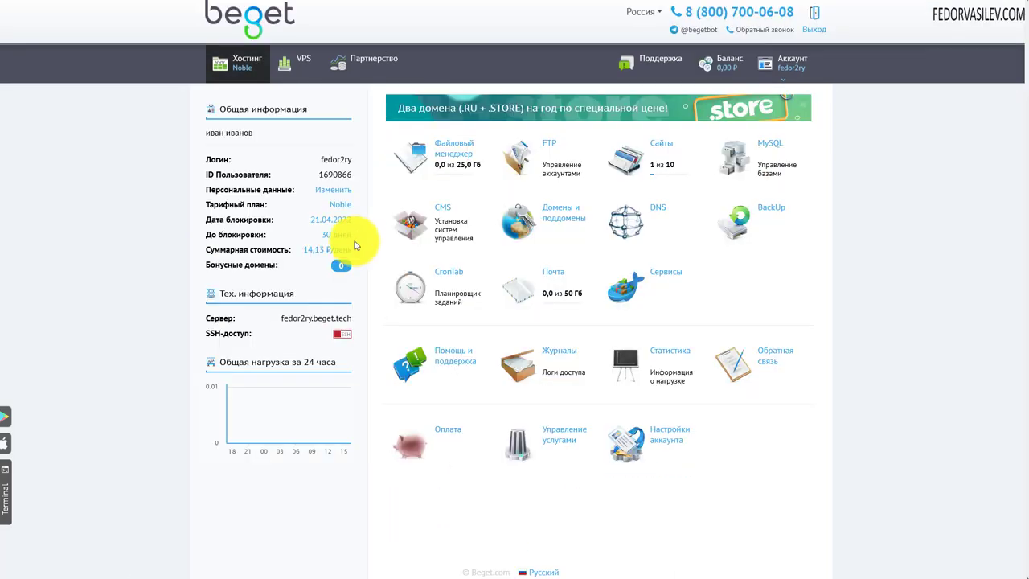
Step: Open the service management page from the current tariff and check the Noble plan's monthly price with the yearly discount
{"action": "left_click", "coordinate": [339, 204]}
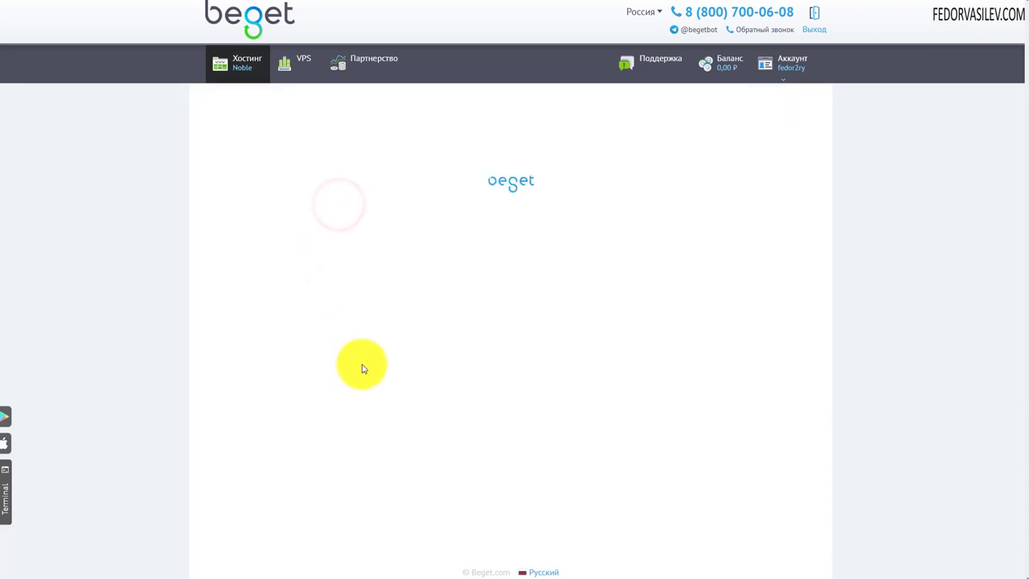
{"action": "left_click", "coordinate": [733, 398]}
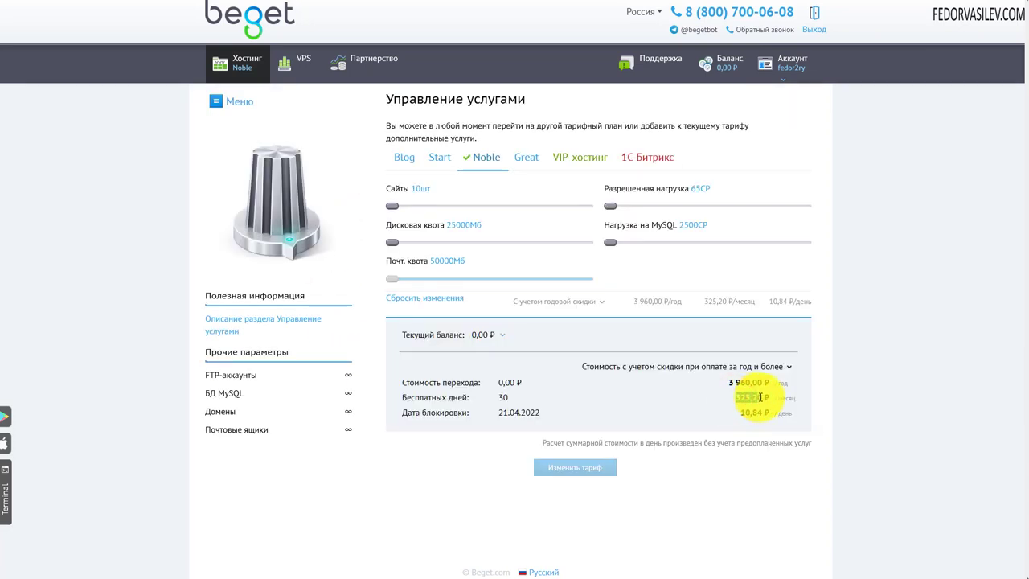
{"action": "left_click", "coordinate": [788, 460]}
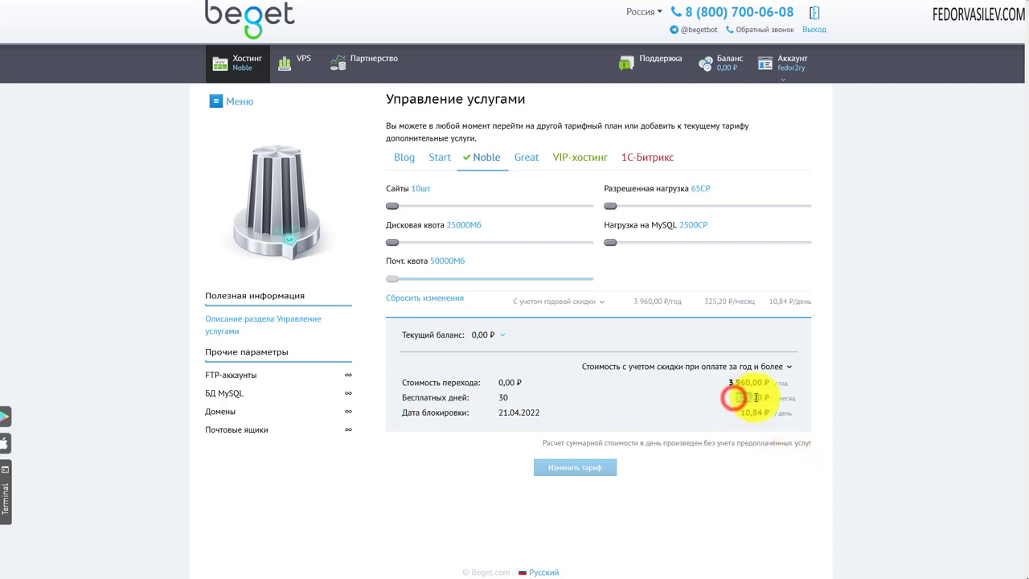
{"action": "left_click_drag", "start_coordinate": [733, 397], "coordinate": [755, 397]}
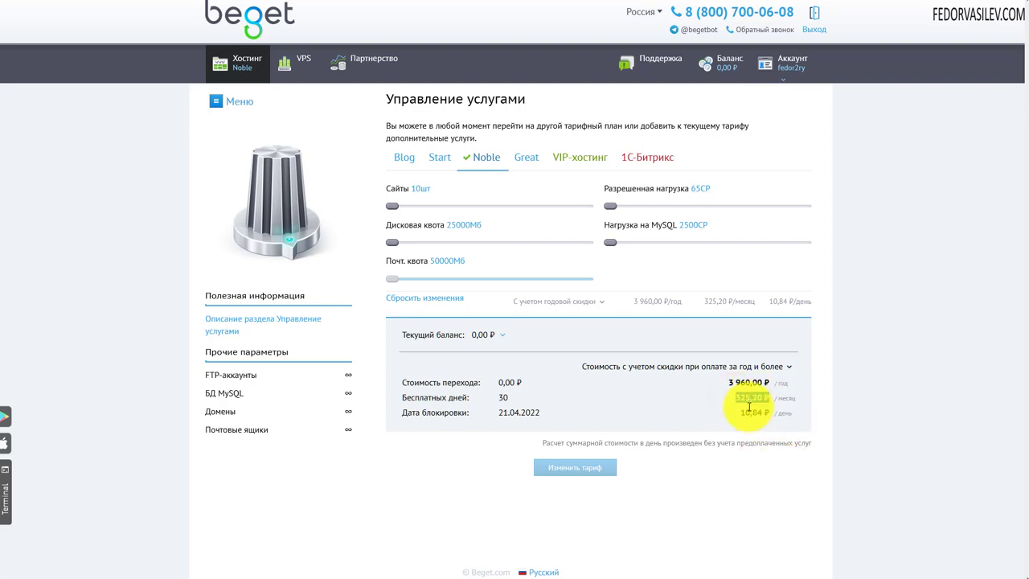
{"action": "left_click", "coordinate": [750, 476]}
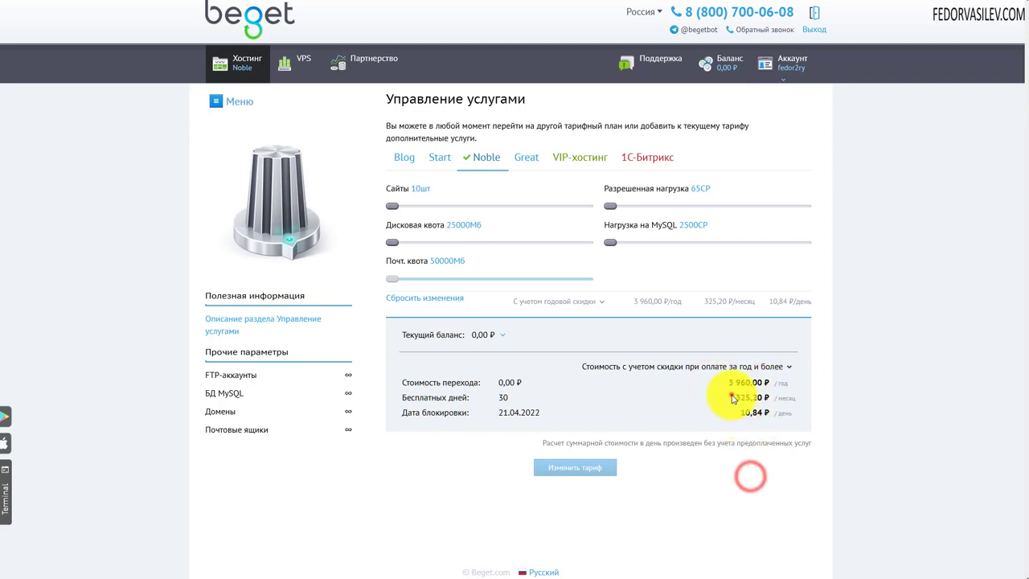
Step: Examine the Noble plan's monthly cost under the discount for paying a year or more in advance
{"action": "left_click_drag", "start_coordinate": [732, 397], "coordinate": [768, 400]}
{"action": "left_click", "coordinate": [794, 477]}
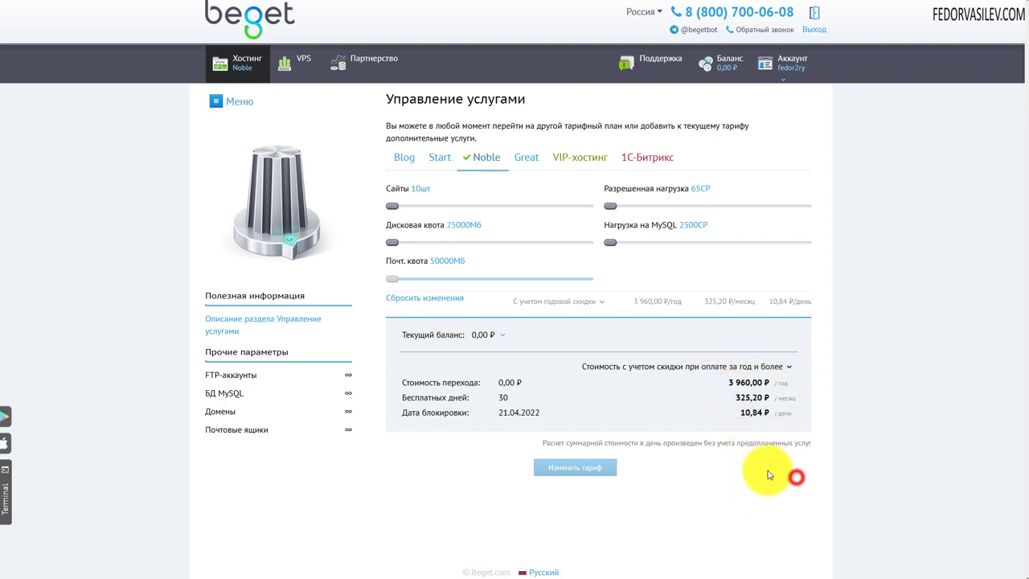
{"action": "left_click_drag", "start_coordinate": [729, 397], "coordinate": [769, 398]}
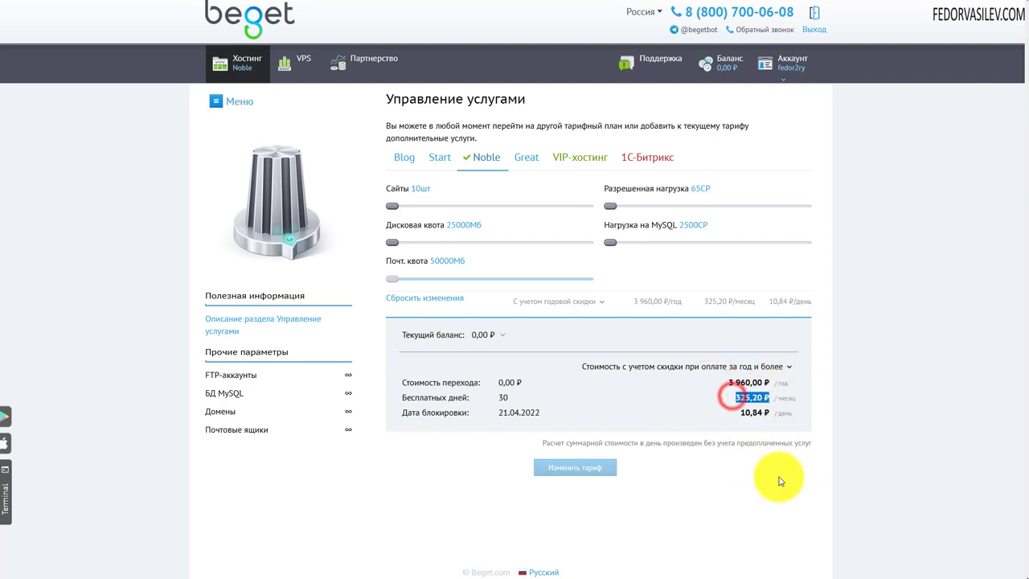
{"action": "left_click", "coordinate": [778, 476]}
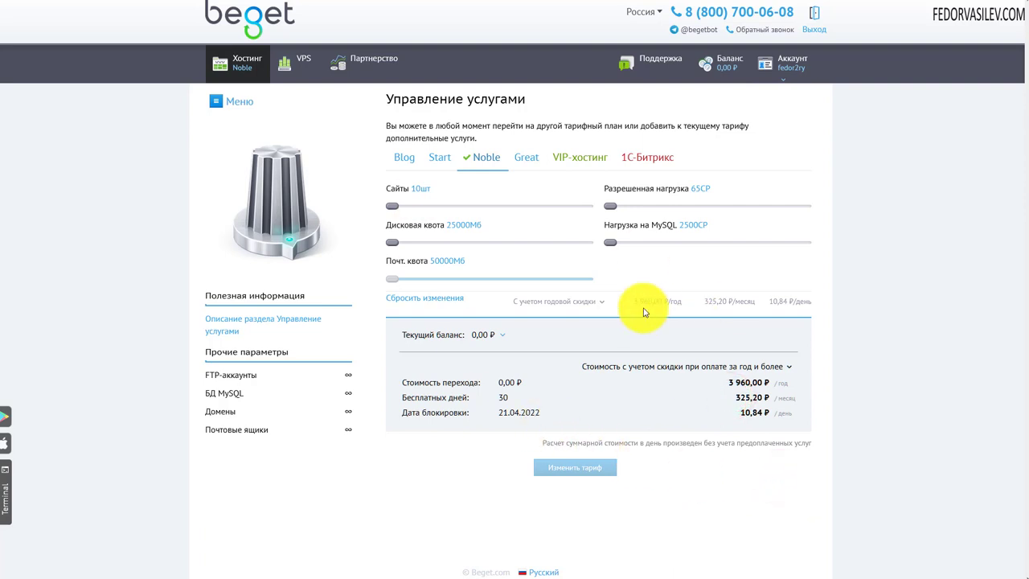
Step: Return to the hosting overview, open the payment page and read the notice about Visa and Mastercard payments
{"action": "left_click", "coordinate": [246, 63]}
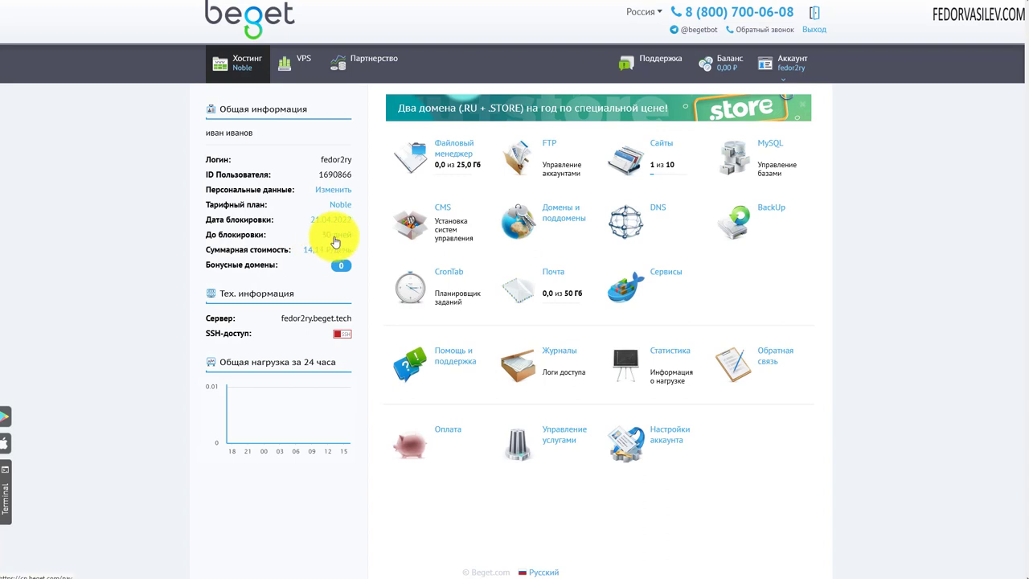
{"action": "left_click", "coordinate": [340, 240]}
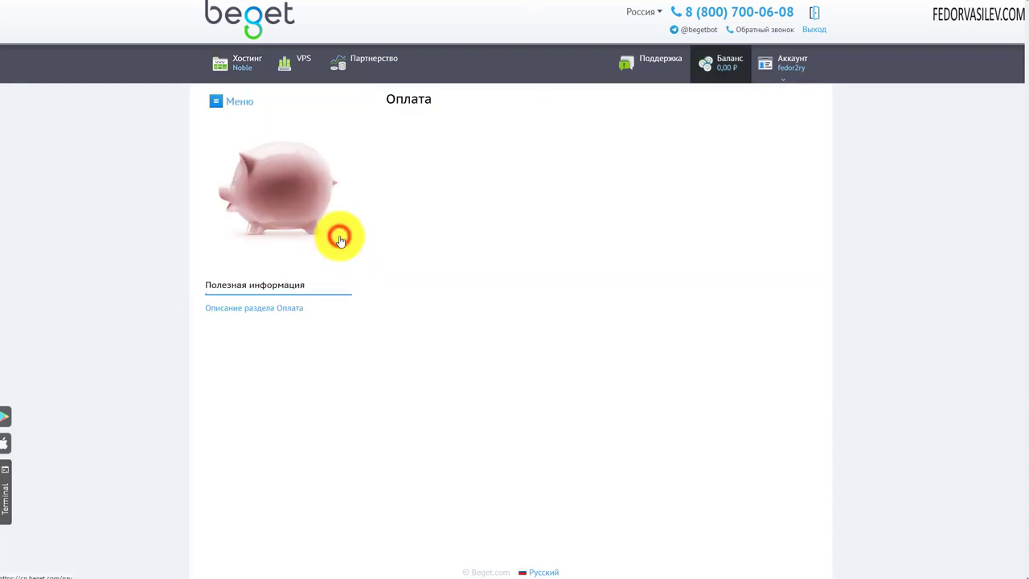
{"action": "scroll", "coordinate": [406, 307], "scroll_direction": "down", "scroll_amount": 1}
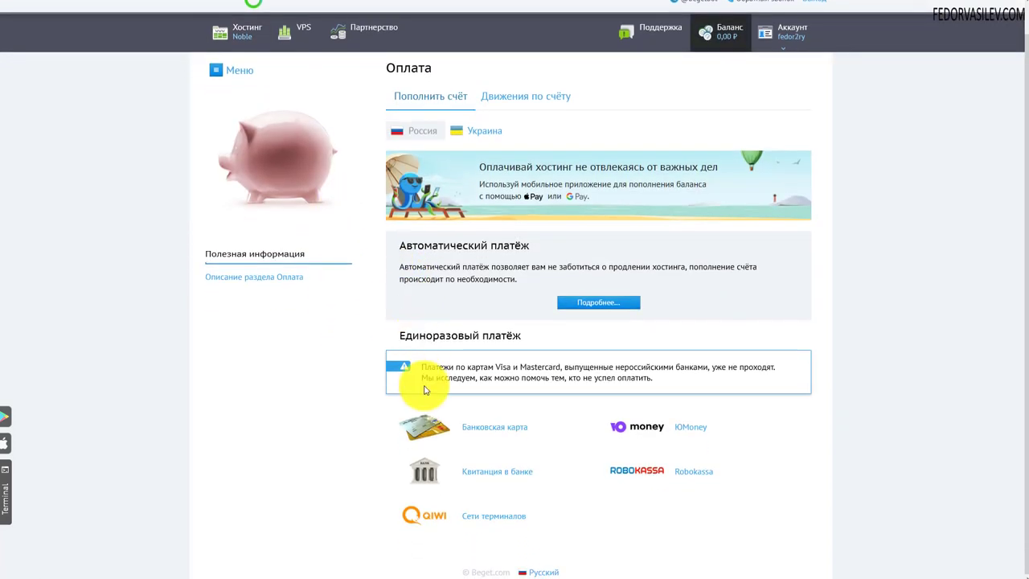
{"action": "left_click_drag", "start_coordinate": [421, 367], "coordinate": [658, 382]}
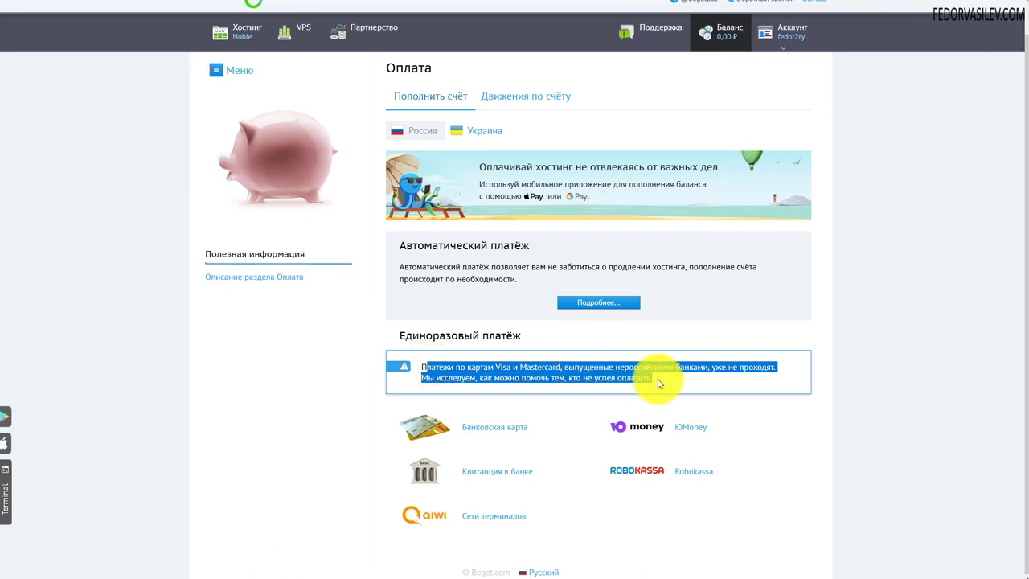
{"action": "left_click", "coordinate": [659, 382]}
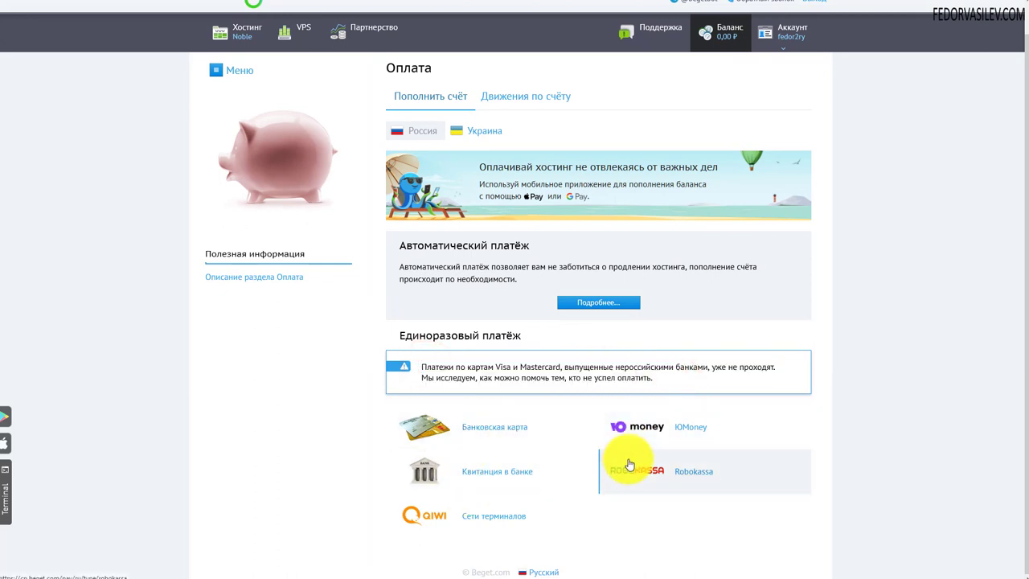
Step: Open the bank card payment form and check the total for a payment period of 1 year of hosting
{"action": "left_click", "coordinate": [487, 427]}
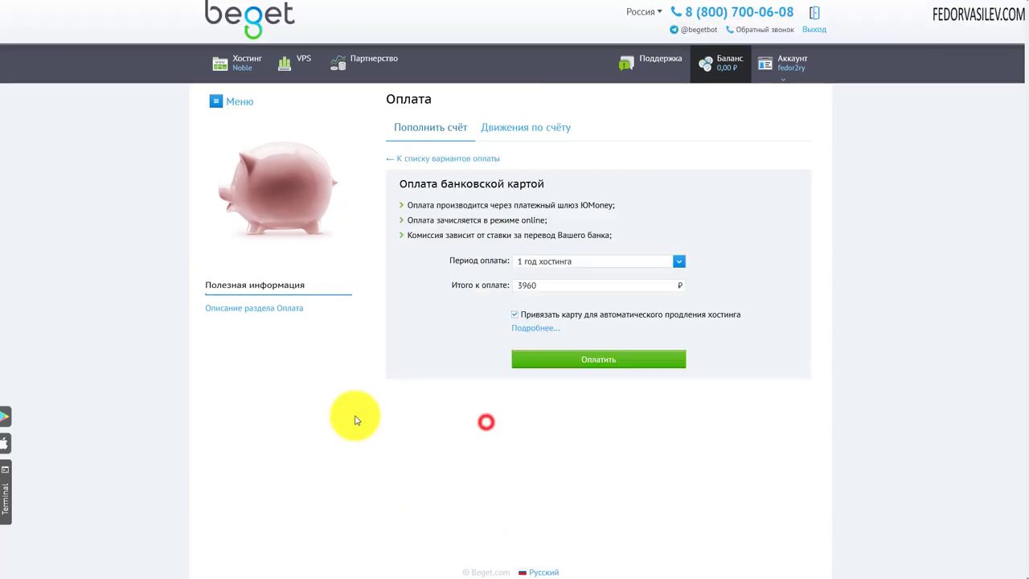
{"action": "left_click", "coordinate": [531, 265]}
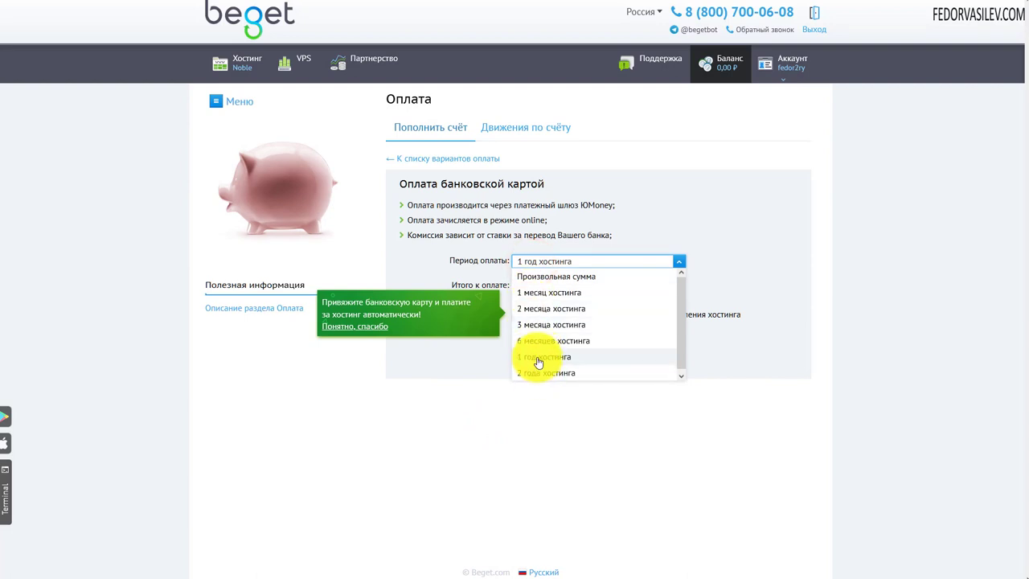
{"action": "left_click", "coordinate": [535, 357]}
{"action": "double_click", "coordinate": [543, 284]}
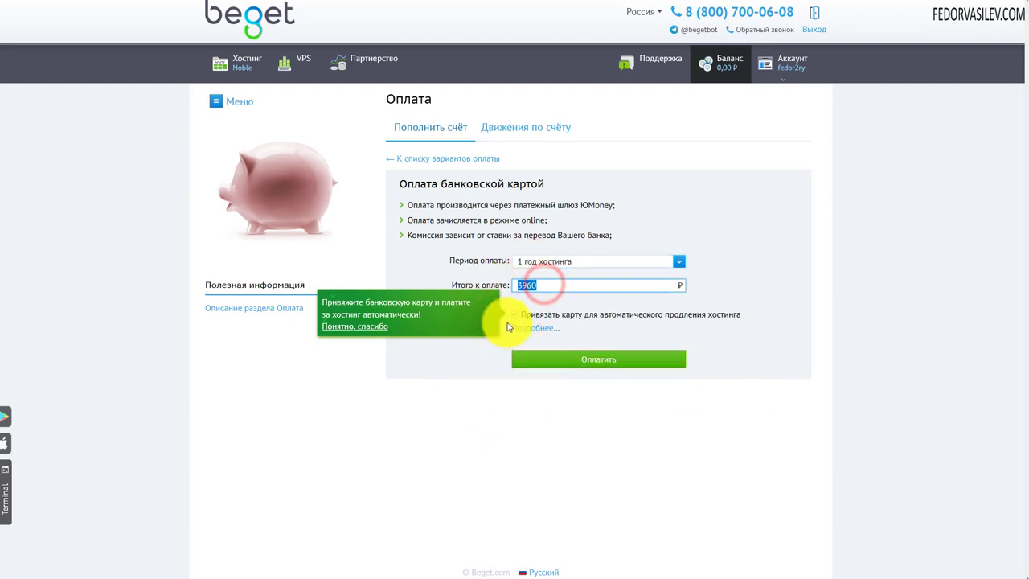
Step: Set the card payment period to 1 month of hosting and turn off linking the card for automatic renewal
{"action": "left_click", "coordinate": [532, 261]}
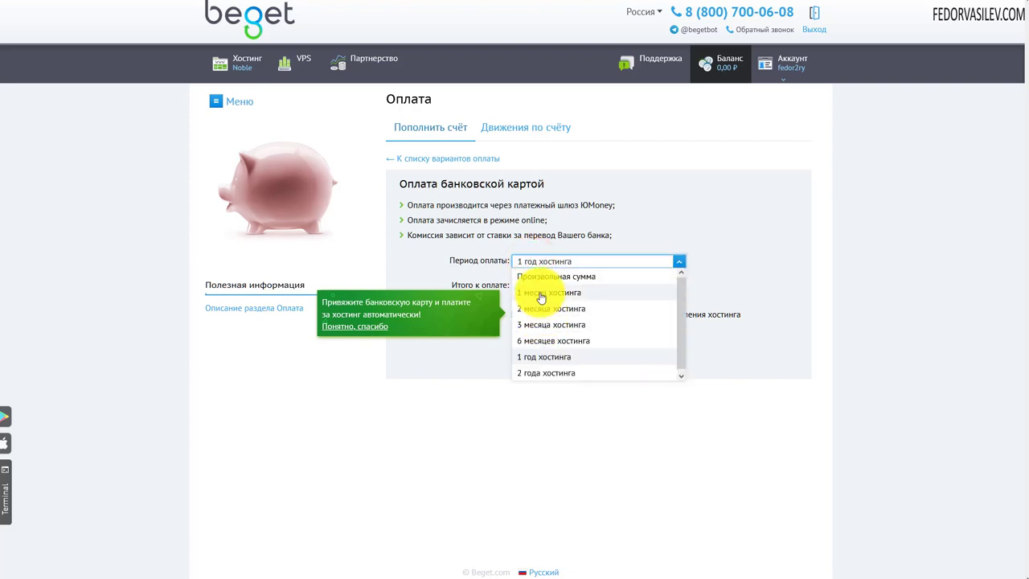
{"action": "left_click", "coordinate": [539, 293]}
{"action": "double_click", "coordinate": [526, 284]}
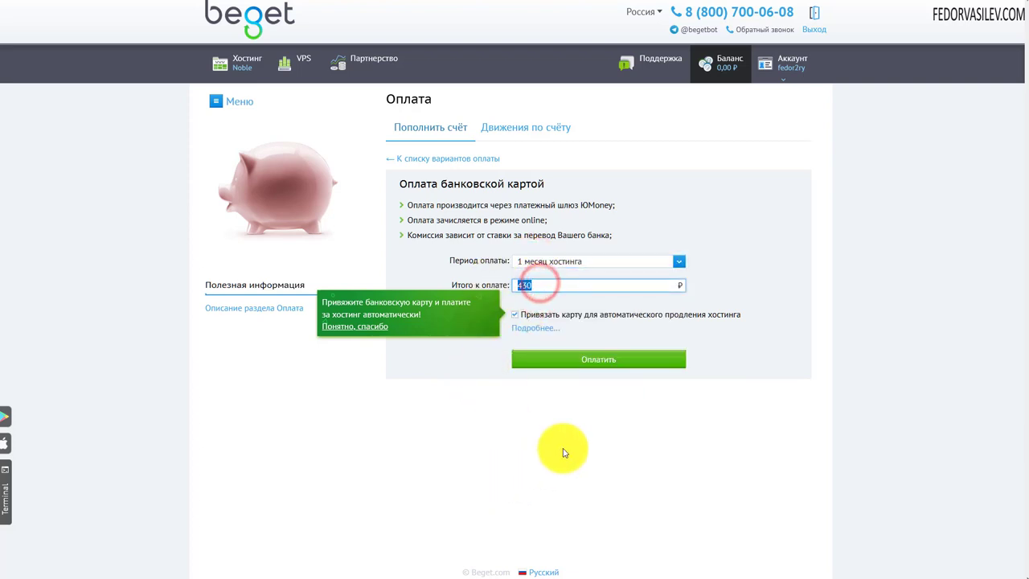
{"action": "left_click", "coordinate": [515, 314]}
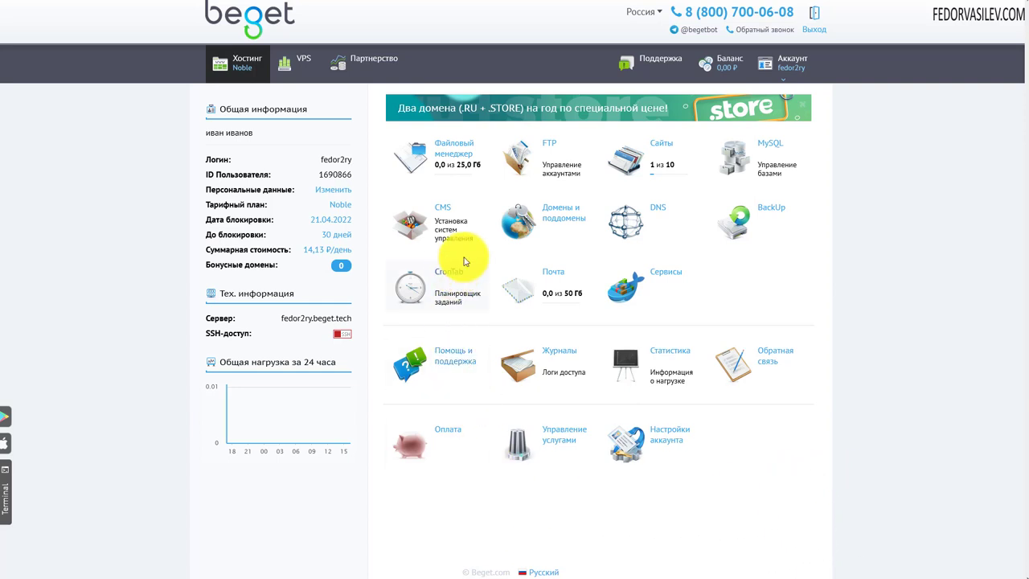
Step: Open the CMS installation section and filter the full list to free systems only
{"action": "left_click", "coordinate": [441, 213]}
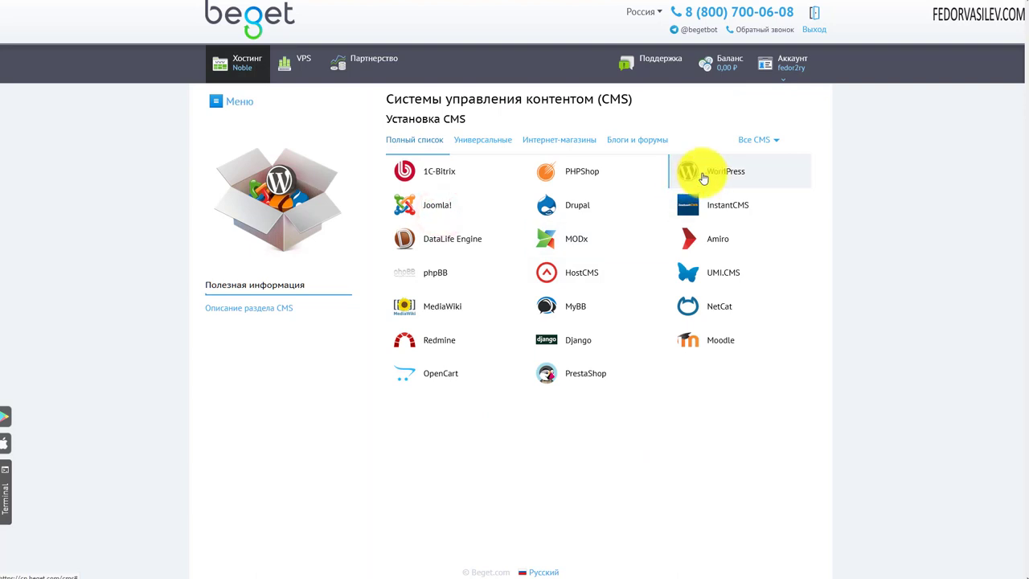
{"action": "left_click", "coordinate": [756, 140]}
{"action": "left_click", "coordinate": [764, 173]}
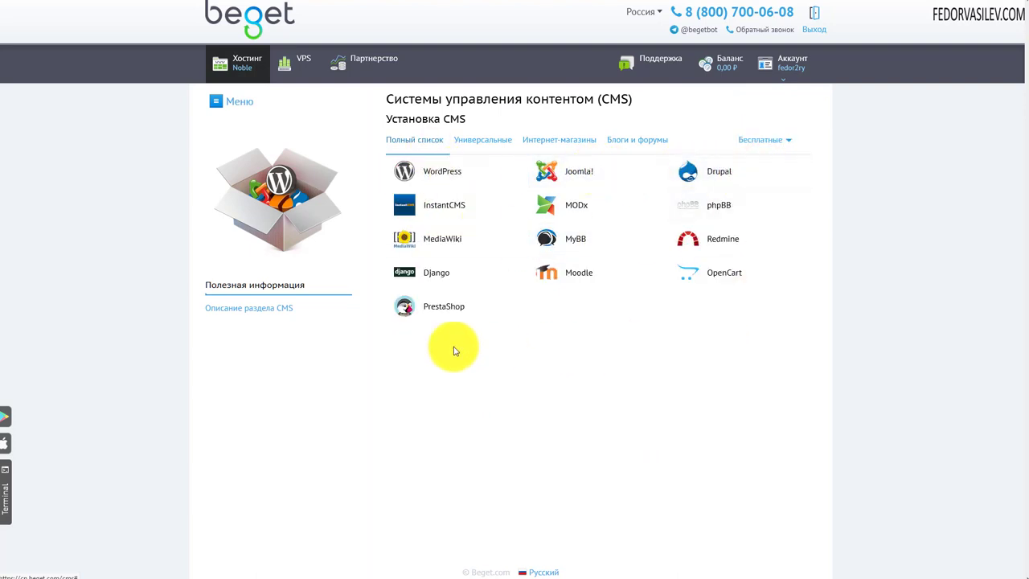
Step: View the WordPress installation form, close it without installing and return to the hosting overview
{"action": "left_click", "coordinate": [439, 173]}
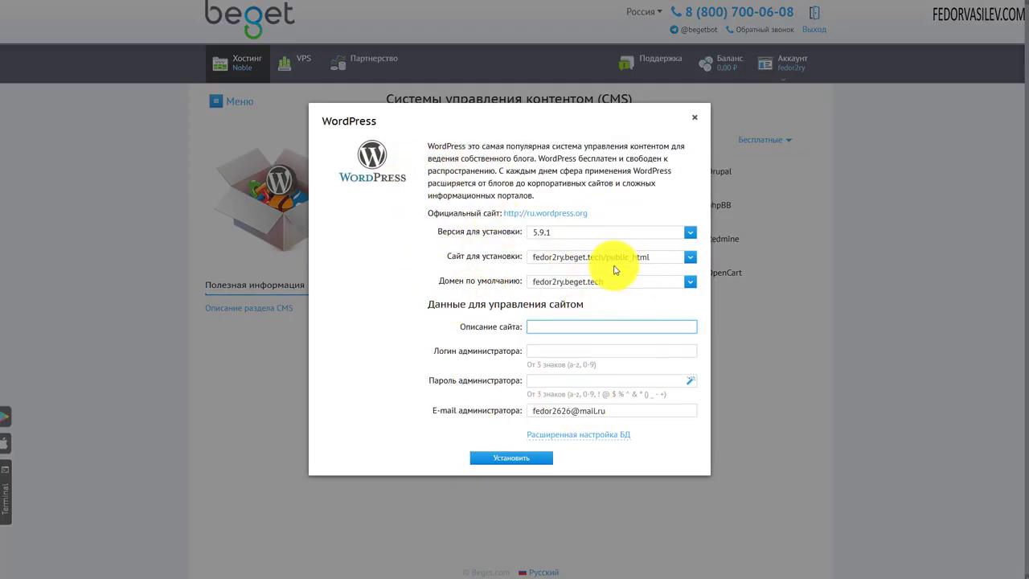
{"action": "left_click", "coordinate": [694, 117]}
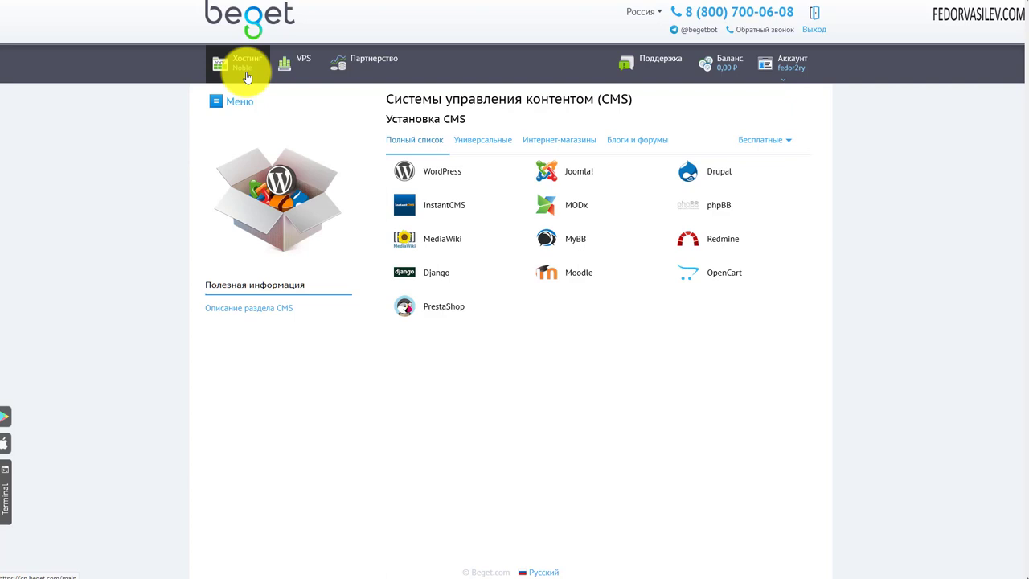
{"action": "left_click", "coordinate": [248, 76]}
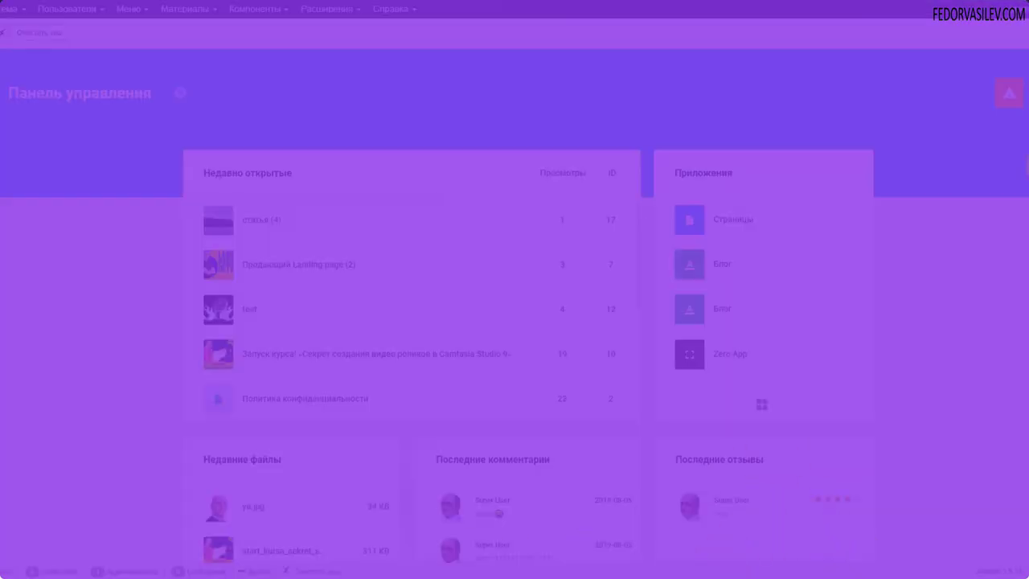
{"action": "left_click", "coordinate": [1008, 92]}
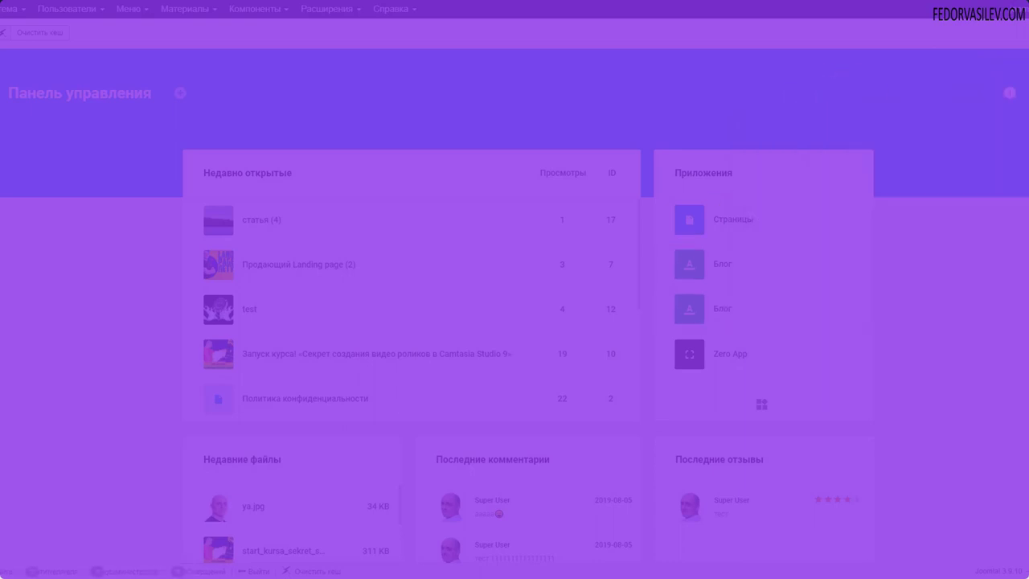
{"action": "left_click", "coordinate": [689, 354]}
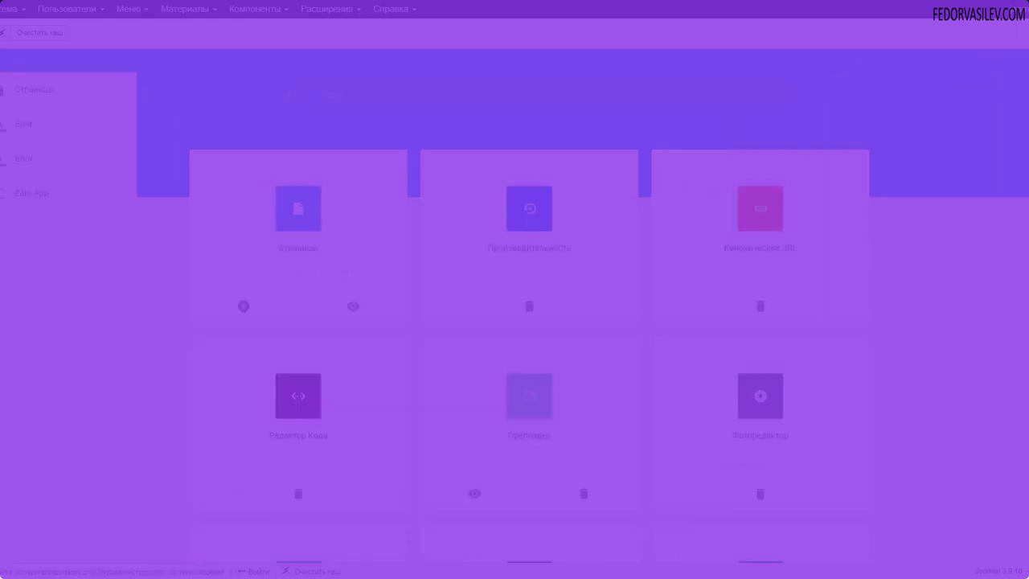
{"action": "left_click", "coordinate": [87, 298]}
{"action": "left_click", "coordinate": [305, 345]}
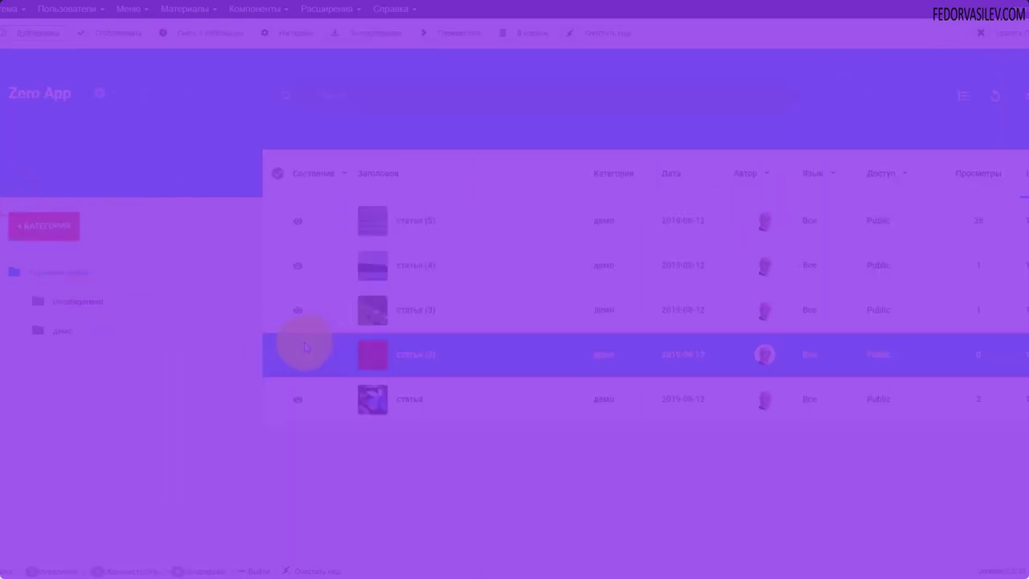
{"action": "left_click", "coordinate": [100, 95]}
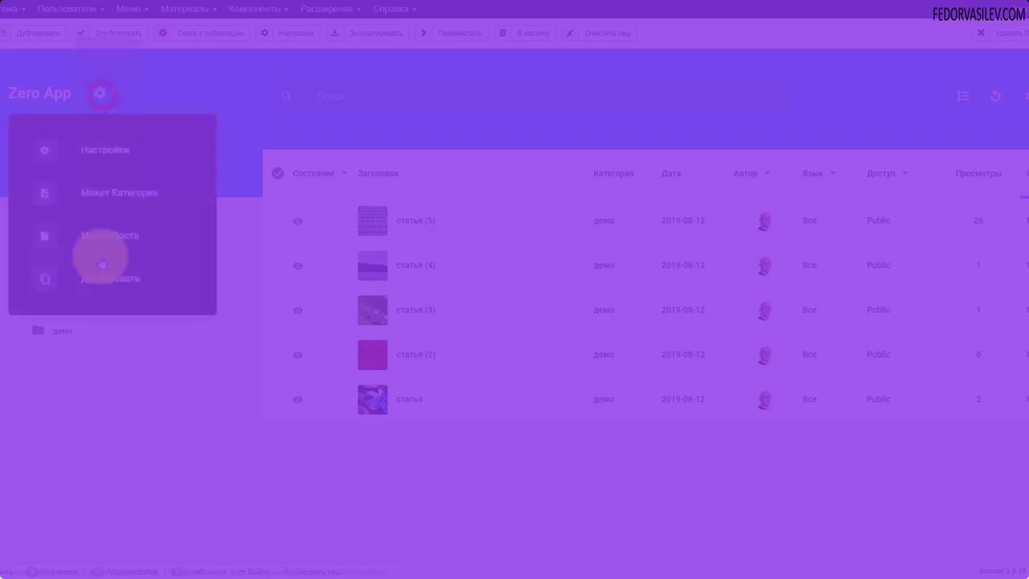